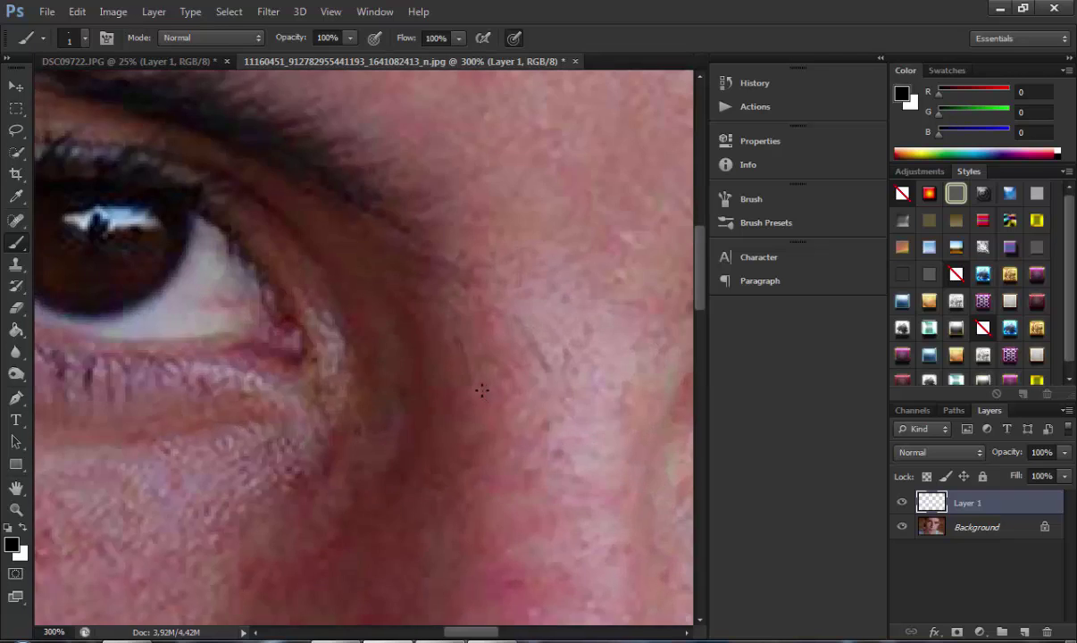
Trace the left eye on Layer 1 with the 1 px brush, following the lower lid, outer corner and upper lash line.
mouse_move(323, 355)
mouse_down()
mouse_move(171, 341)
mouse_move(68, 283)
mouse_up()
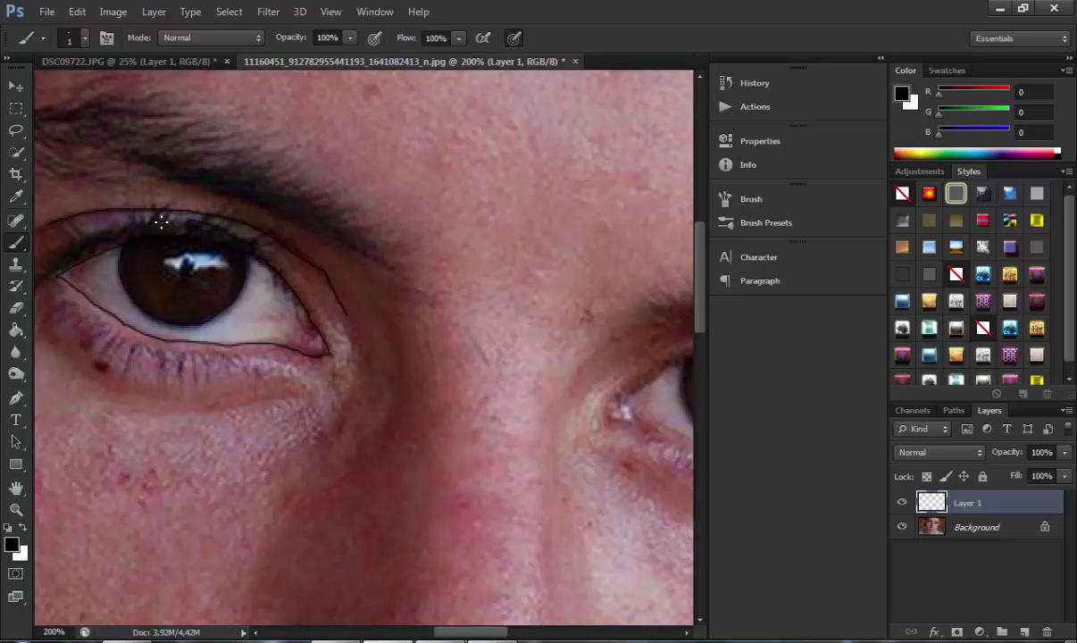
drag(45, 264, 305, 278)
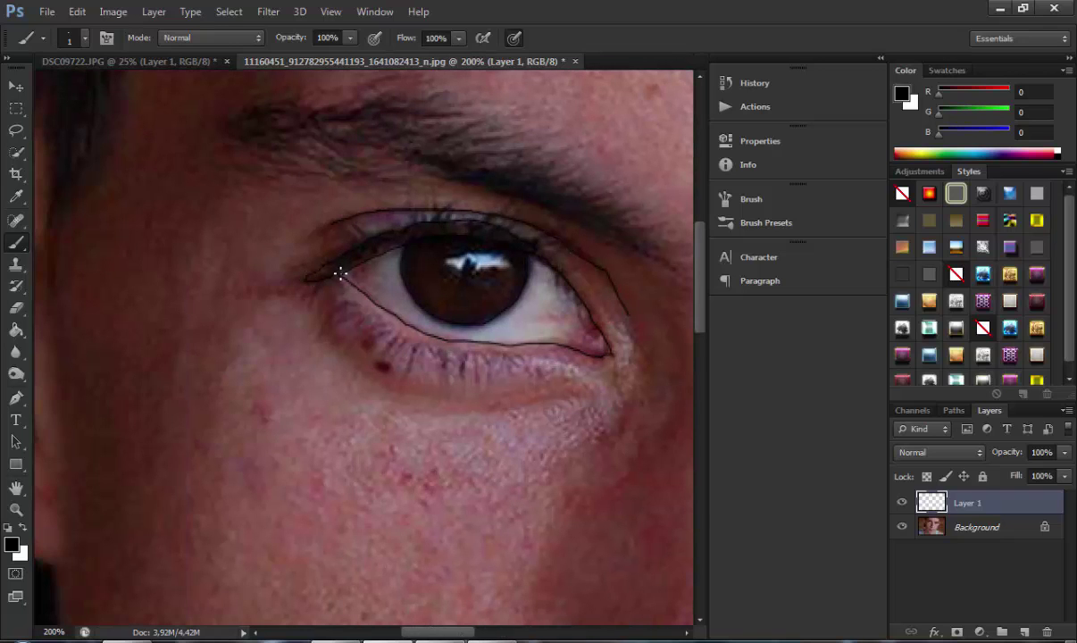
key(ctrl+minus)
mouse_move(537, 301)
mouse_down()
mouse_move(434, 229)
mouse_move(373, 215)
mouse_move(308, 221)
mouse_move(307, 240)
mouse_move(405, 258)
mouse_move(510, 300)
mouse_up()
key(ctrl+z)
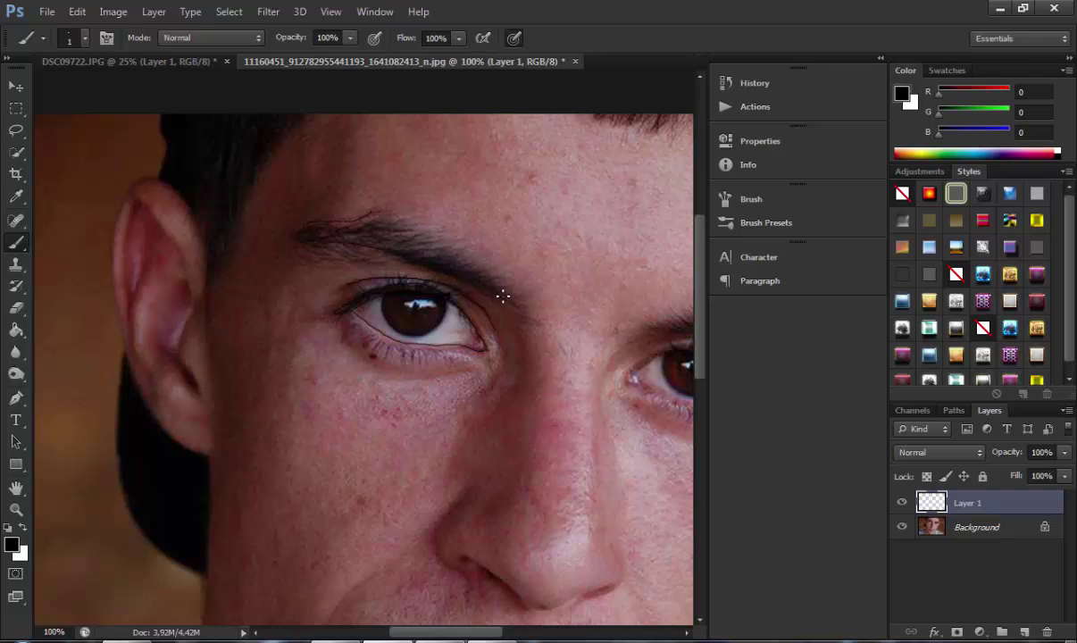
Draw the outline around the left eyebrow with the 1 px black brush.
drag(461, 245, 370, 214)
key(ctrl+plus)
key(ctrl+plus)
key(ctrl+plus)
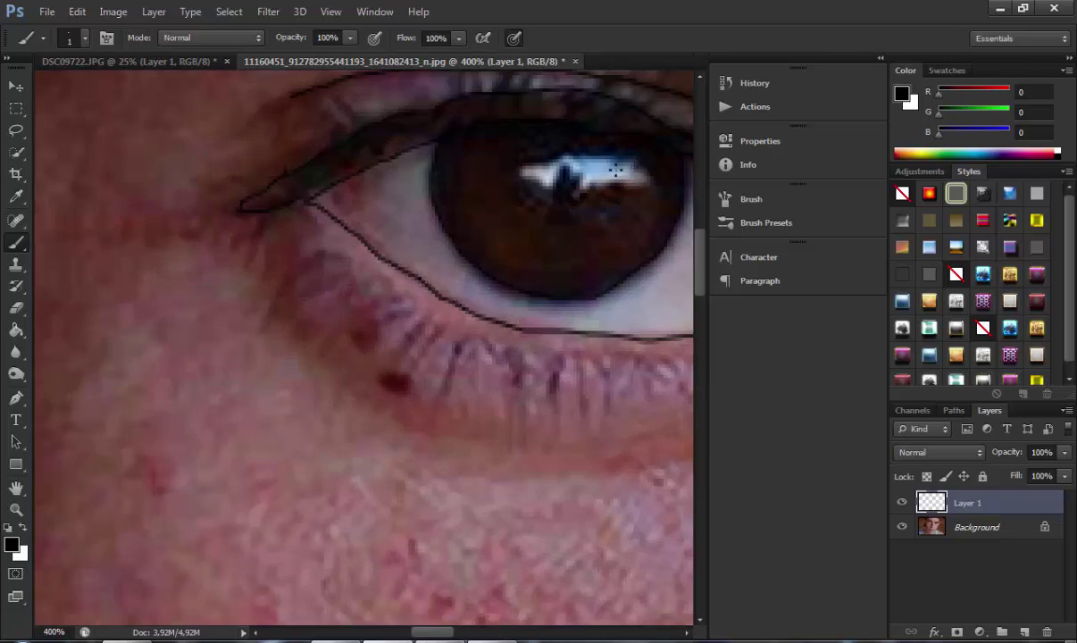
Set the eraser to 23 px and clean up the left eyebrow outline.
scroll(618, 168, up, 6)
click(16, 308)
right_click(365, 174)
drag(440, 209, 421, 209)
click(324, 347)
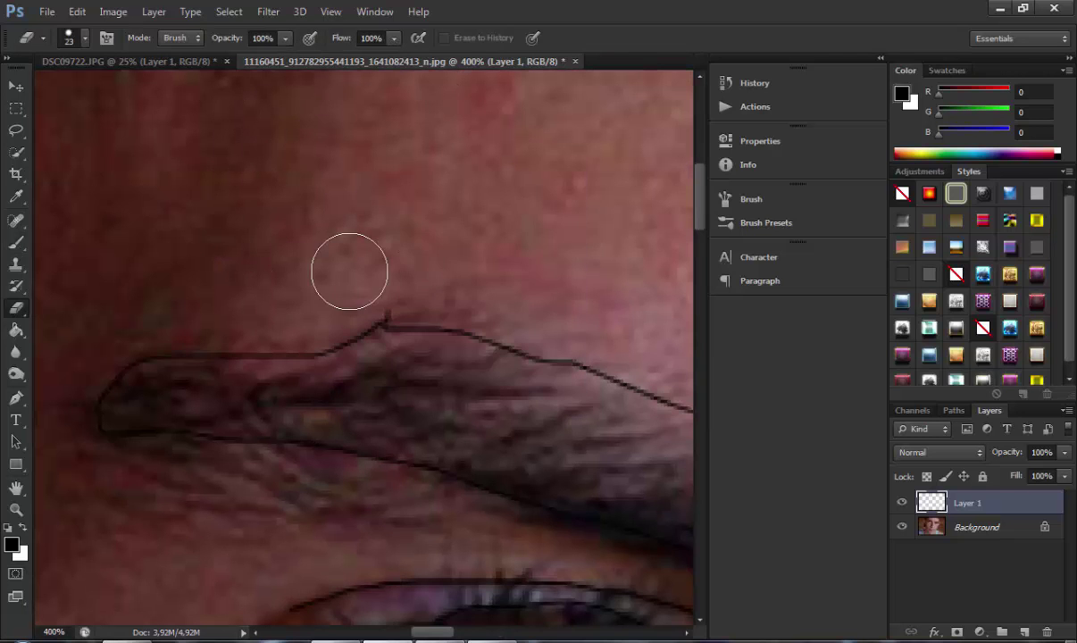
drag(421, 630, 519, 637)
key(ctrl+1)
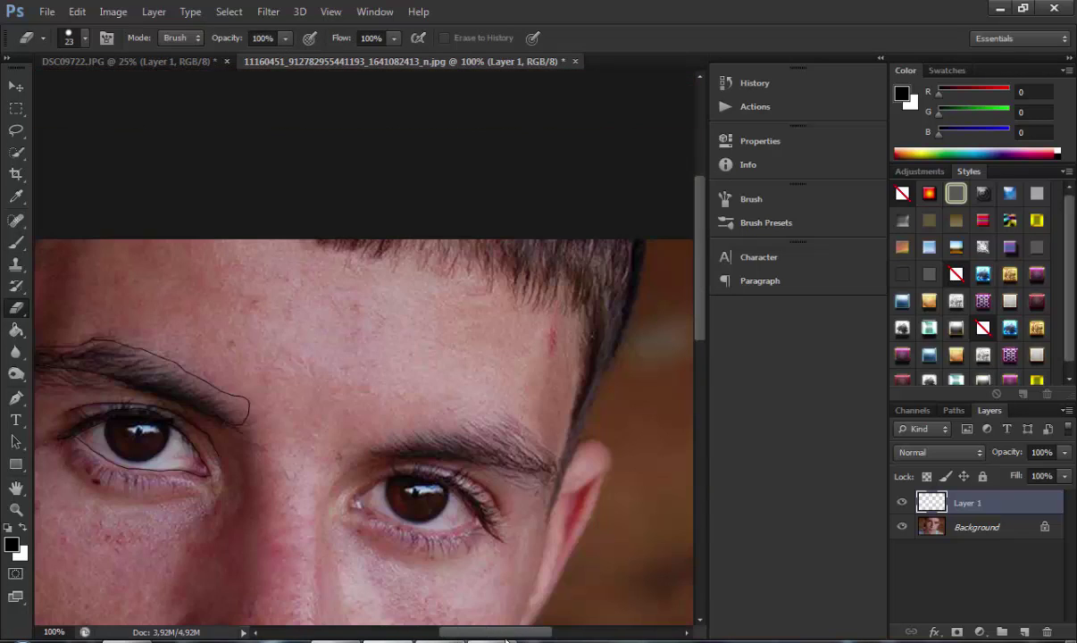
Redraw the inner end of the left eyebrow outline with the brush to close the shape.
key(b)
key(ctrl+plus)
key(ctrl+plus)
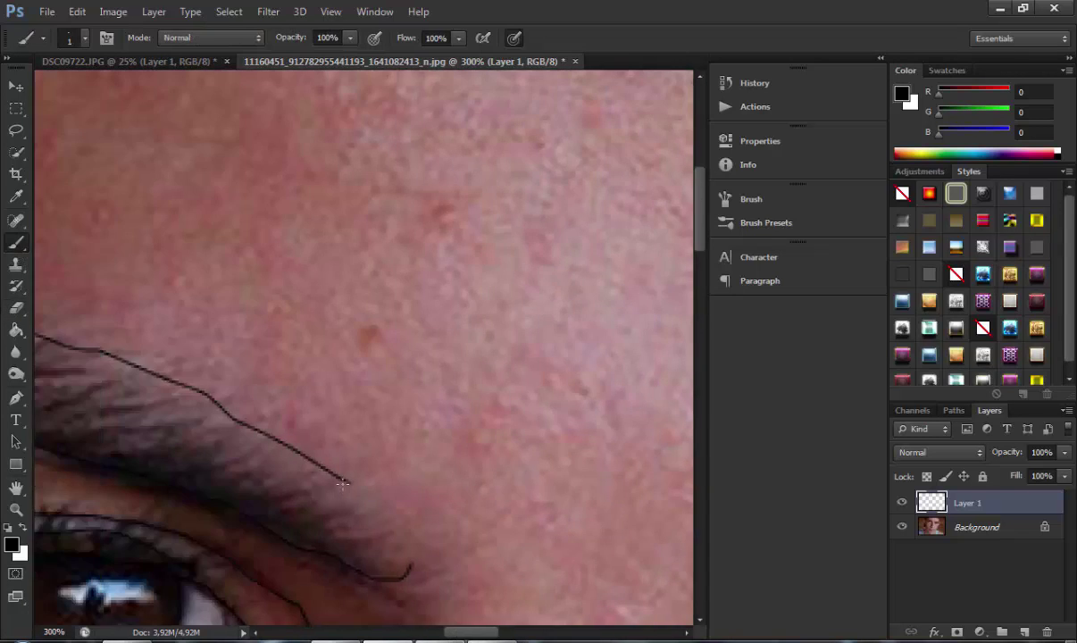
drag(390, 532, 327, 451)
Trace a closed outline around the right eyebrow.
drag(420, 632, 547, 632)
drag(700, 239, 705, 280)
key(ctrl+1)
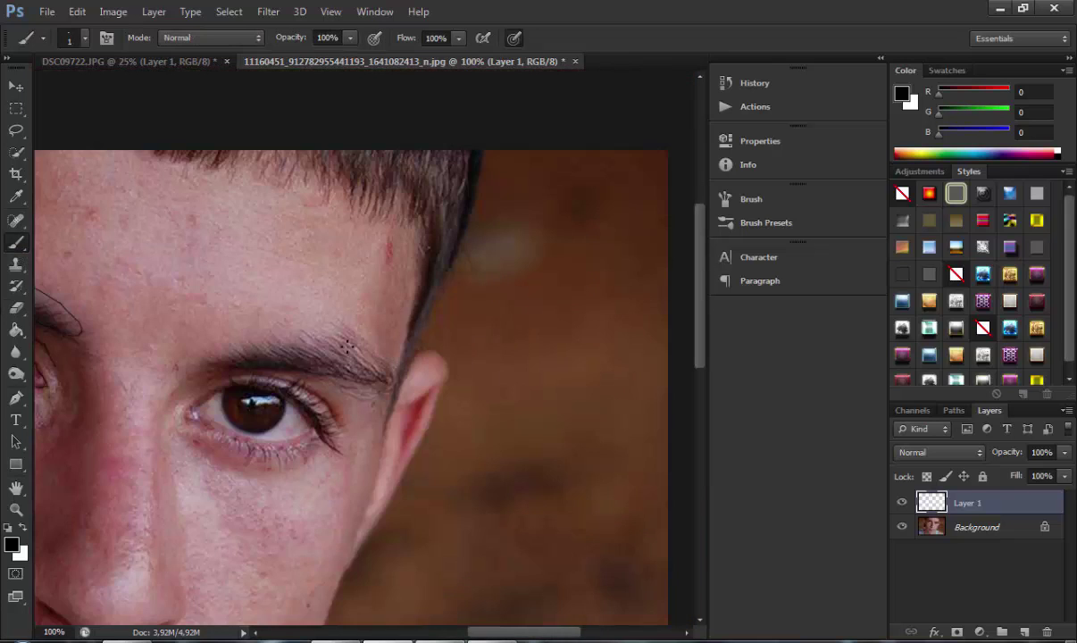
mouse_move(287, 335)
mouse_down()
mouse_move(320, 329)
mouse_move(365, 343)
mouse_up()
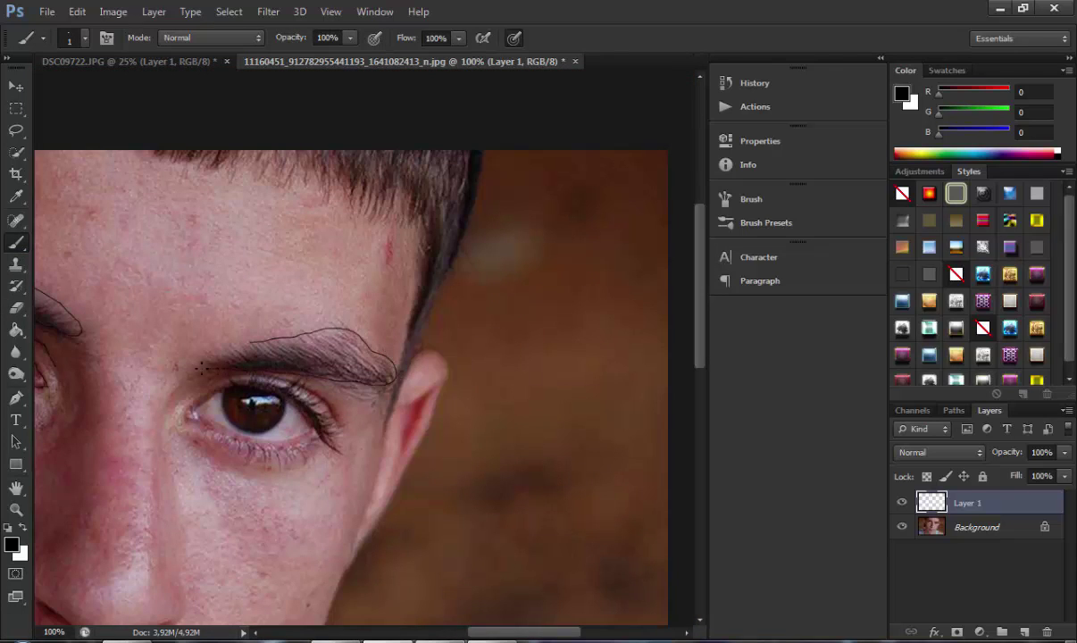
key(ctrl+plus)
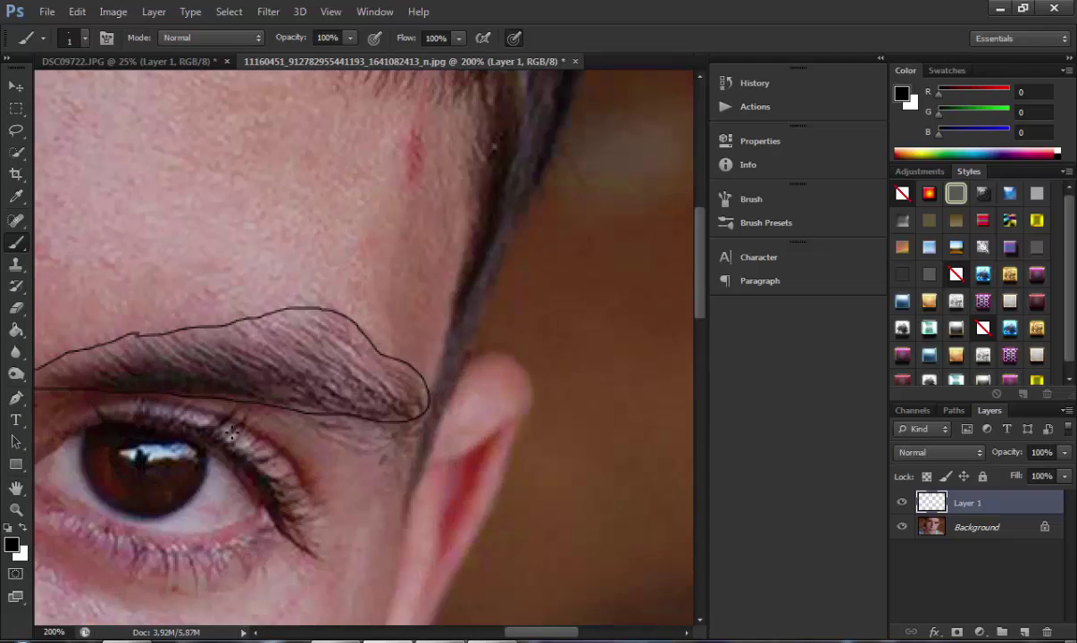
drag(542, 631, 525, 632)
Trace the right eye, including the eyelid crease, iris, lower lid and upper lash shape, plus the nose bridge line beside it.
drag(423, 449, 340, 407)
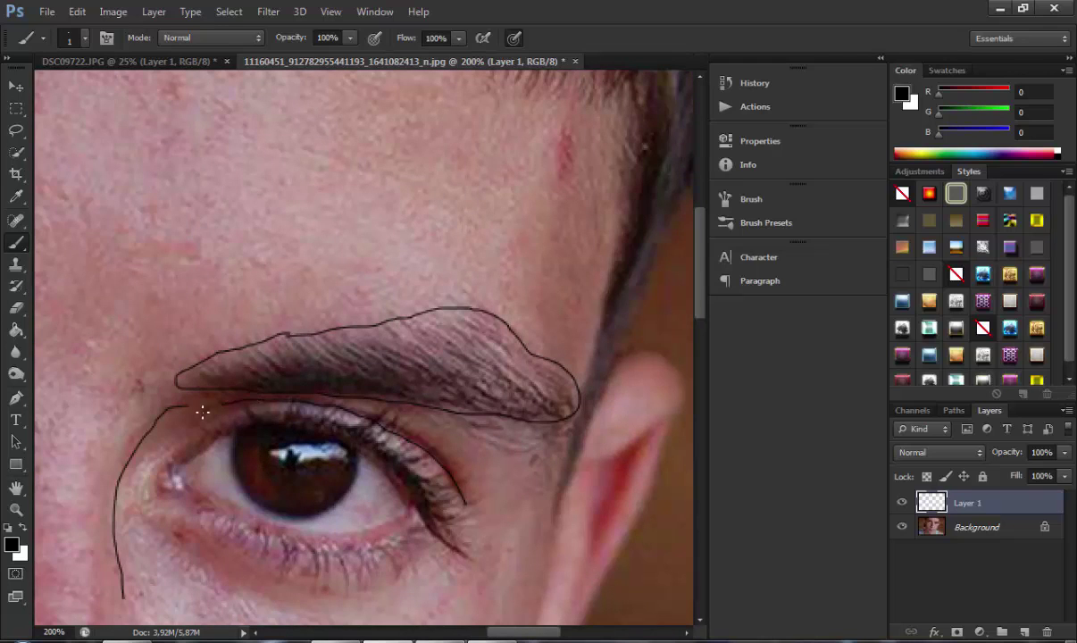
mouse_move(358, 467)
mouse_down()
mouse_move(347, 496)
mouse_move(311, 516)
mouse_up()
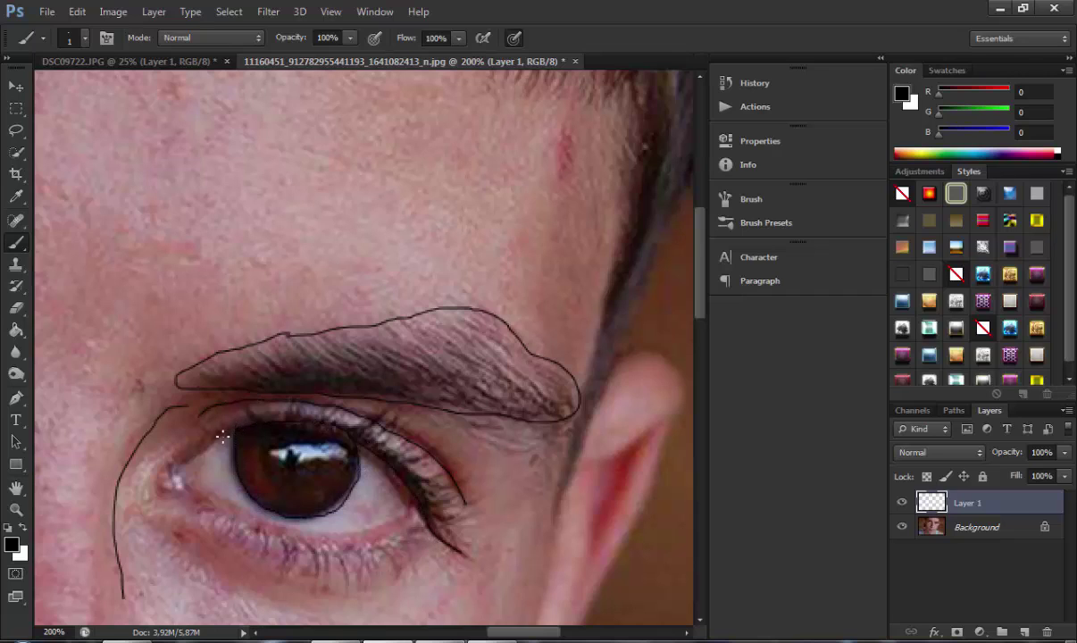
mouse_move(222, 436)
mouse_down()
mouse_move(172, 477)
mouse_move(398, 500)
mouse_up()
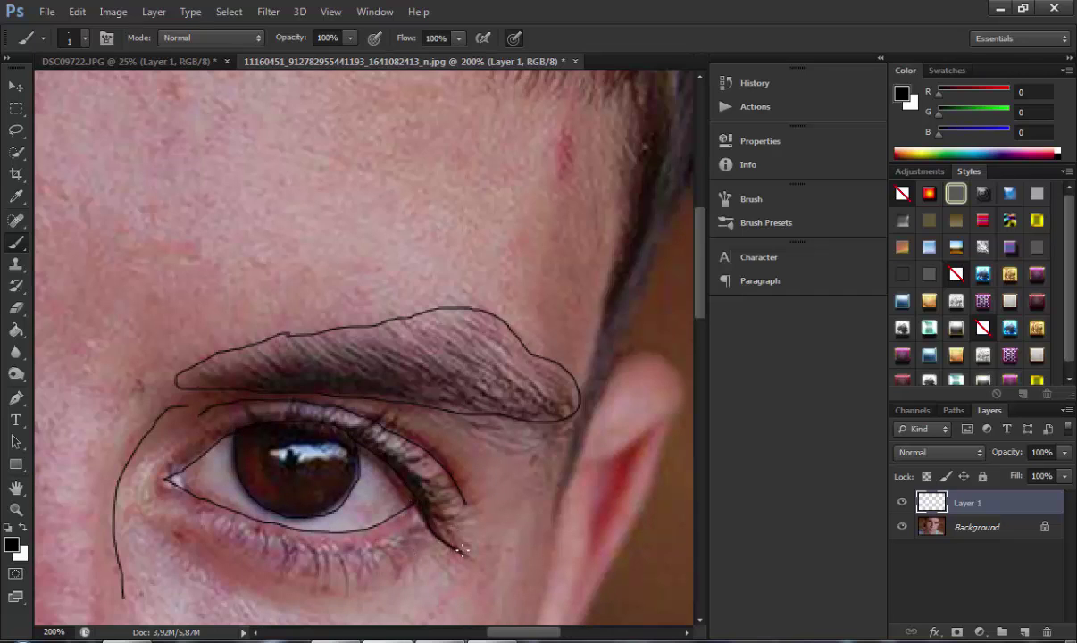
mouse_move(462, 549)
mouse_down()
mouse_move(432, 481)
mouse_move(345, 422)
mouse_move(274, 409)
mouse_move(190, 447)
mouse_up()
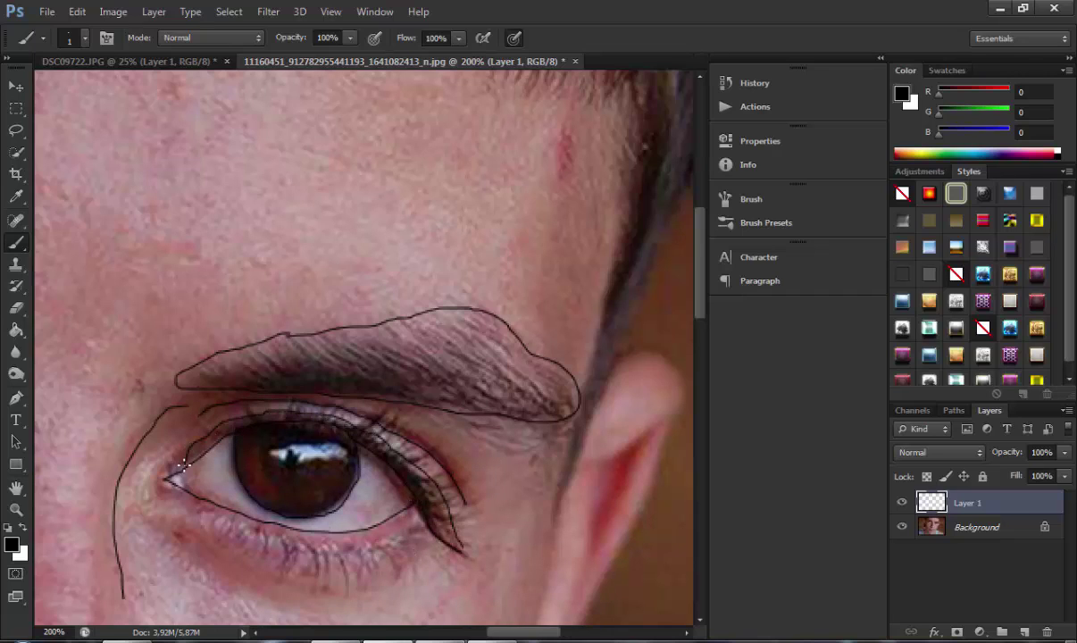
Draw the under-eye crease lines beneath the right eye and the left eye.
drag(701, 309, 704, 341)
mouse_move(153, 373)
mouse_down()
mouse_move(237, 404)
mouse_move(373, 428)
mouse_up()
drag(508, 633, 441, 633)
mouse_move(396, 313)
mouse_down()
mouse_move(351, 316)
mouse_move(199, 284)
mouse_up()
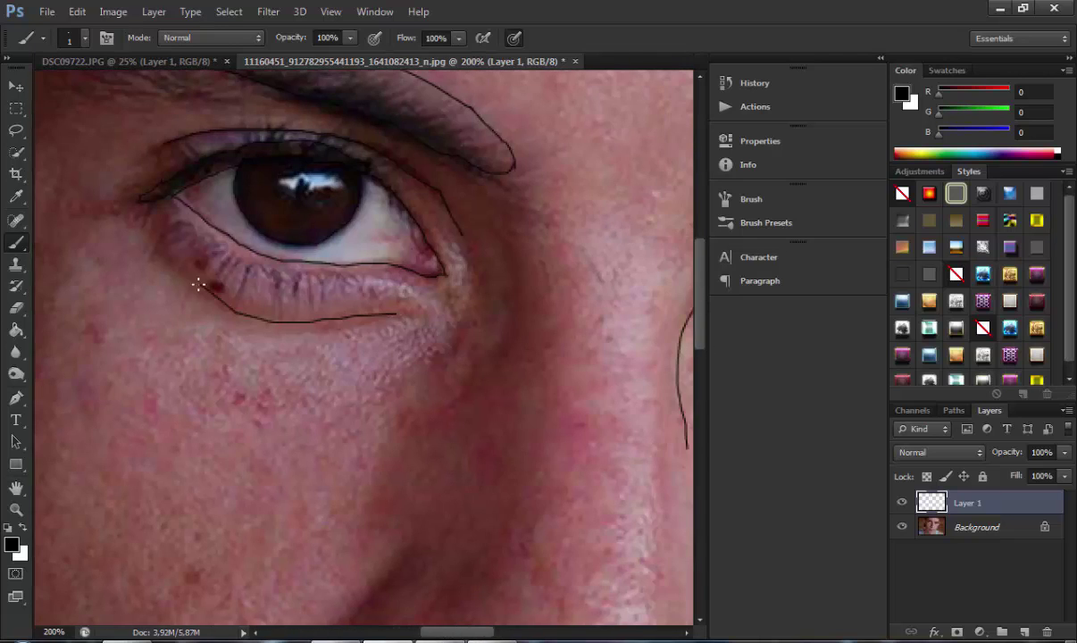
Trace the left wing of the nose, both nostrils and the underside of the nose tip.
scroll(268, 357, down, 4)
mouse_move(403, 388)
mouse_down()
mouse_move(349, 454)
mouse_move(350, 515)
mouse_move(396, 542)
mouse_up()
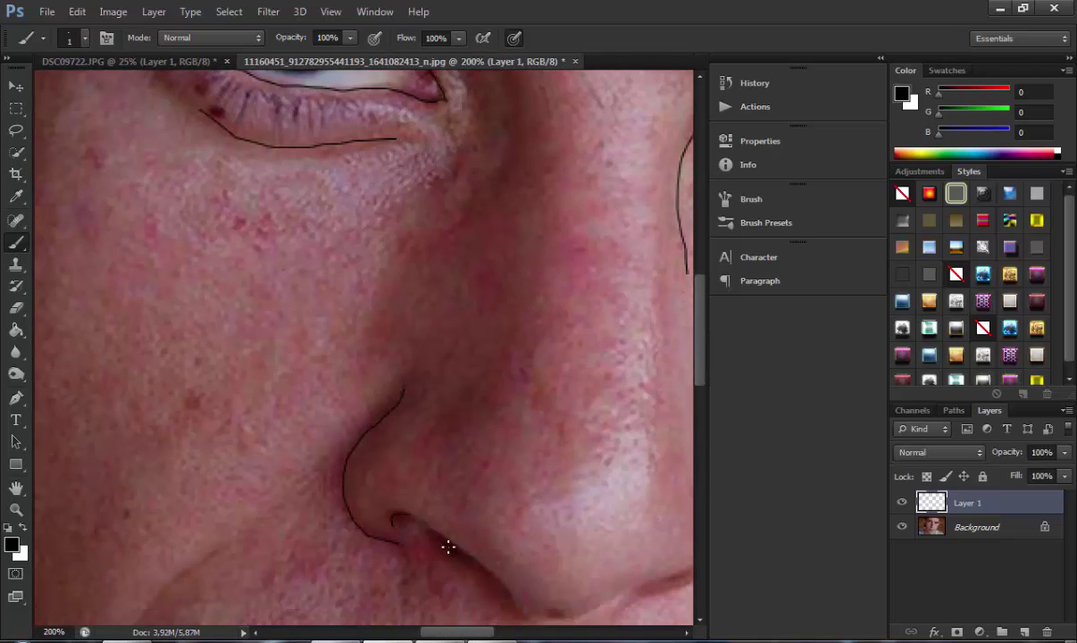
drag(515, 603, 443, 538)
drag(481, 633, 490, 633)
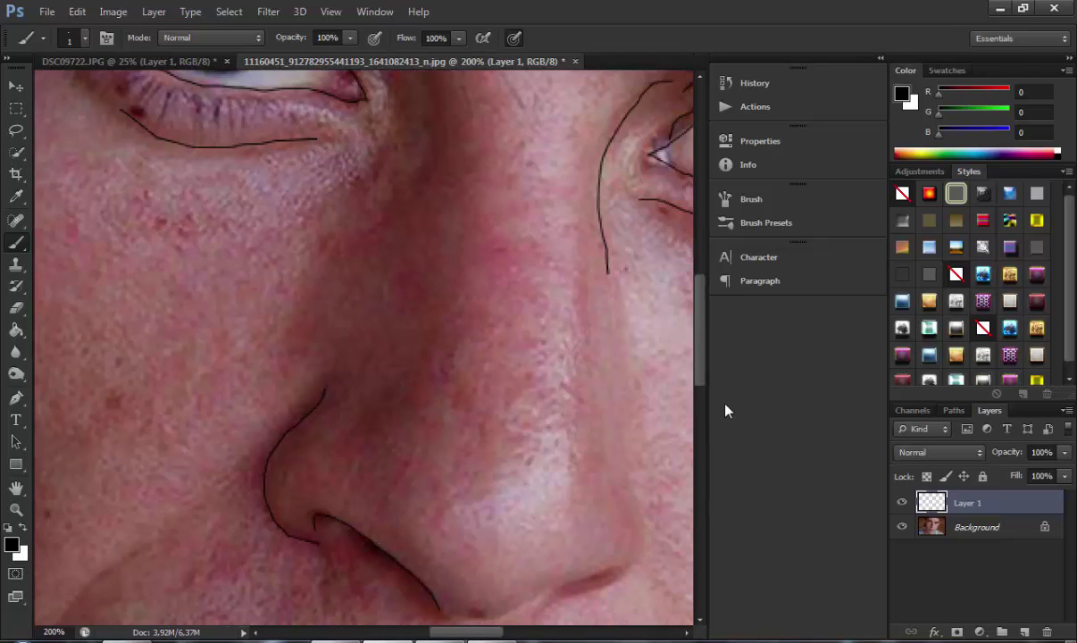
drag(701, 364, 700, 392)
mouse_move(551, 473)
mouse_down()
mouse_move(585, 439)
mouse_move(485, 481)
mouse_up()
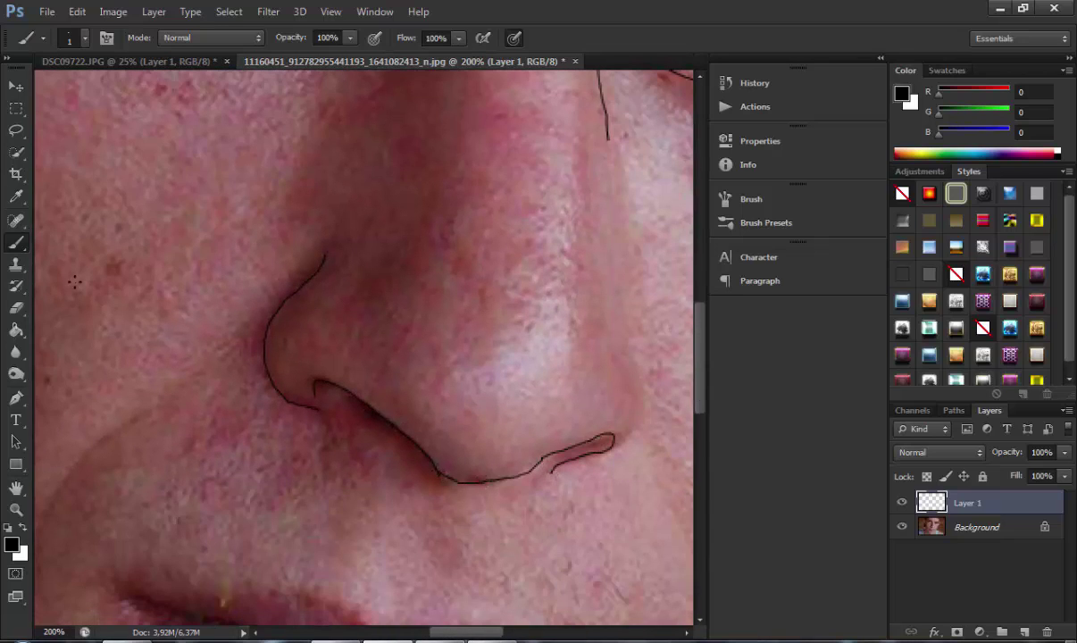
Trace the right side of the nose and add a short smile-line crease on the cheek.
scroll(433, 313, right, 3)
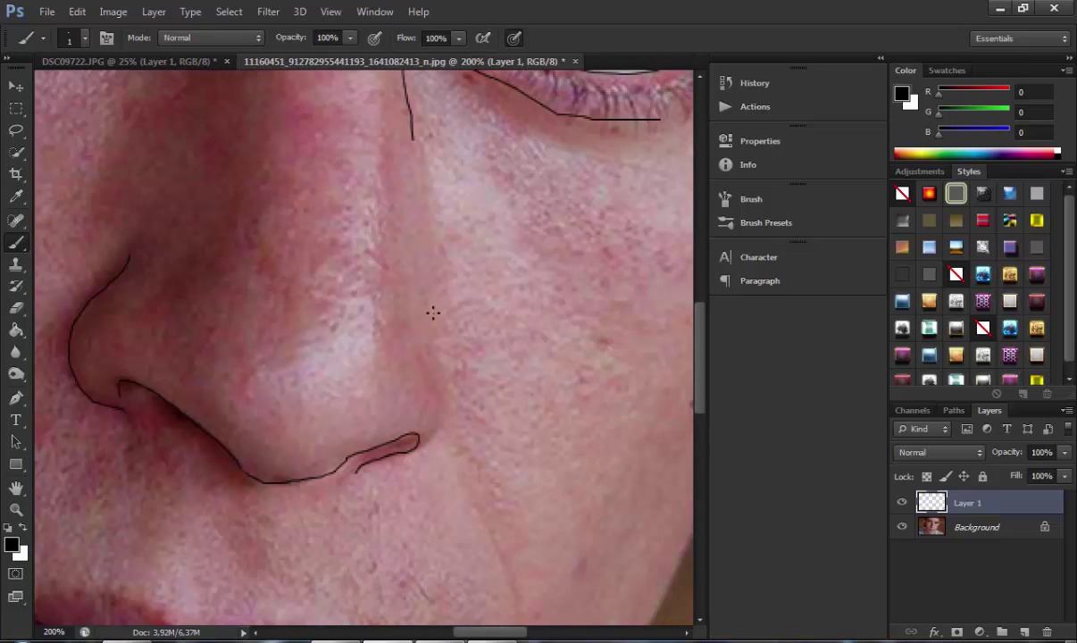
mouse_move(439, 360)
mouse_down()
mouse_move(451, 397)
mouse_move(442, 431)
mouse_up()
drag(491, 528, 519, 604)
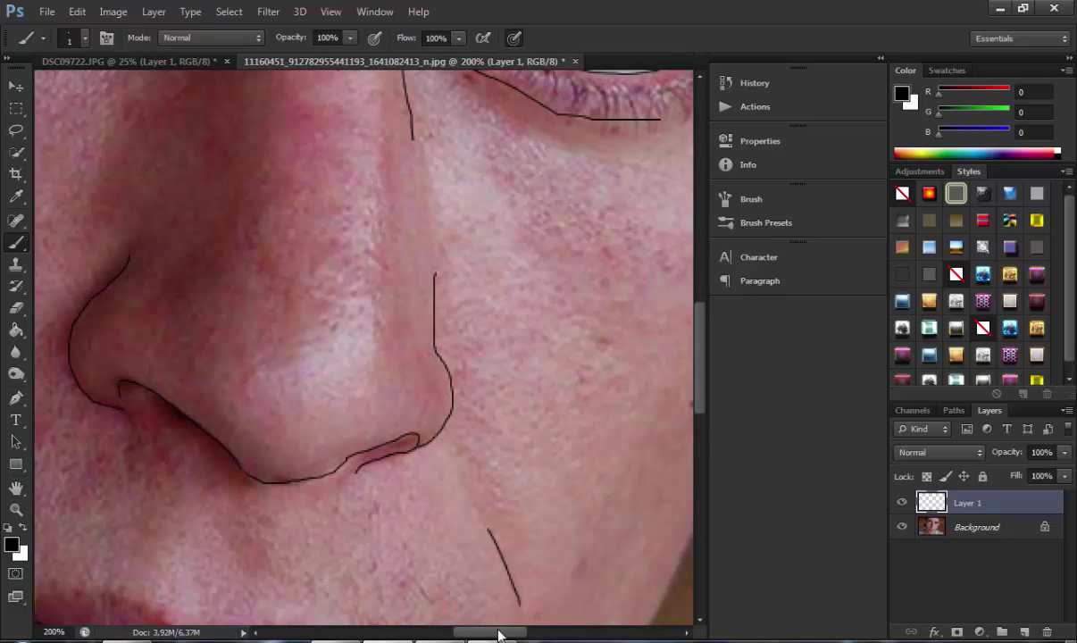
Trace the right edge of the face from the cheek down along the jaw.
scroll(425, 339, right, 5)
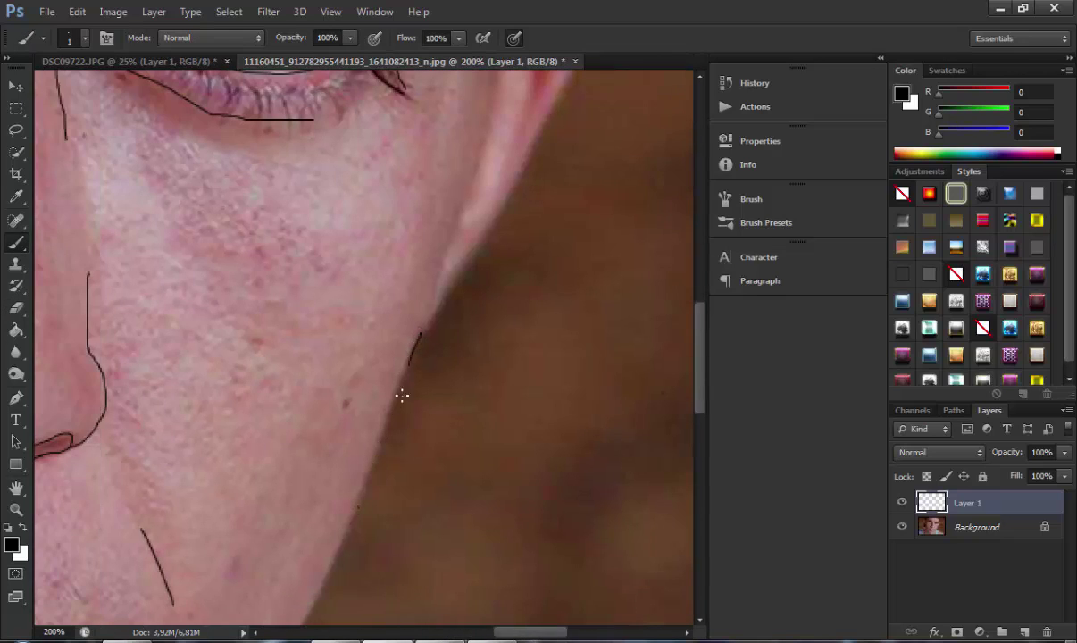
drag(409, 366, 308, 624)
scroll(701, 415, down, 3)
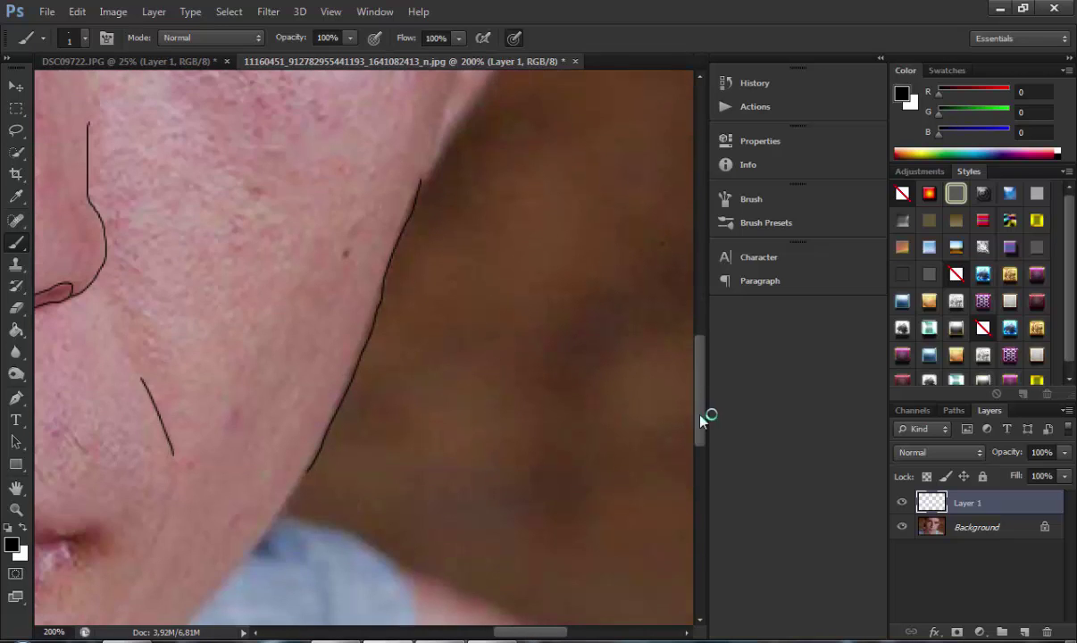
drag(306, 471, 189, 623)
Hide the Background layer briefly to check the line drawing, and show it again.
key(ctrl+minus)
drag(699, 407, 696, 329)
click(901, 527)
click(901, 526)
Trace the inner folds of the right ear.
key(ctrl+plus)
key(ctrl+plus)
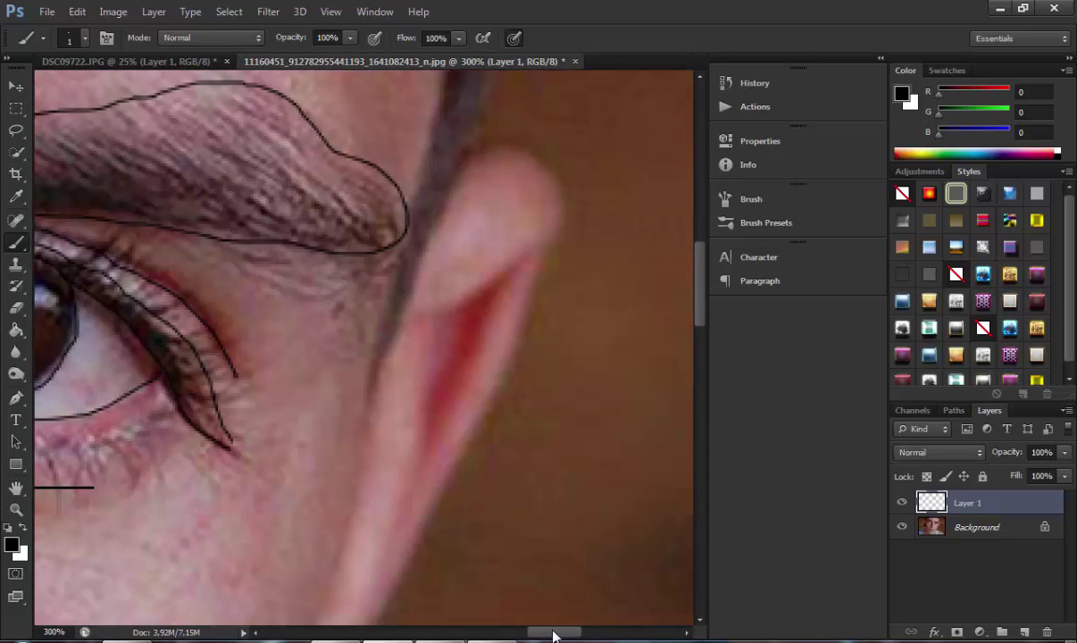
mouse_move(423, 316)
mouse_down()
mouse_move(510, 268)
mouse_move(486, 299)
mouse_move(430, 458)
mouse_up()
drag(463, 308, 415, 460)
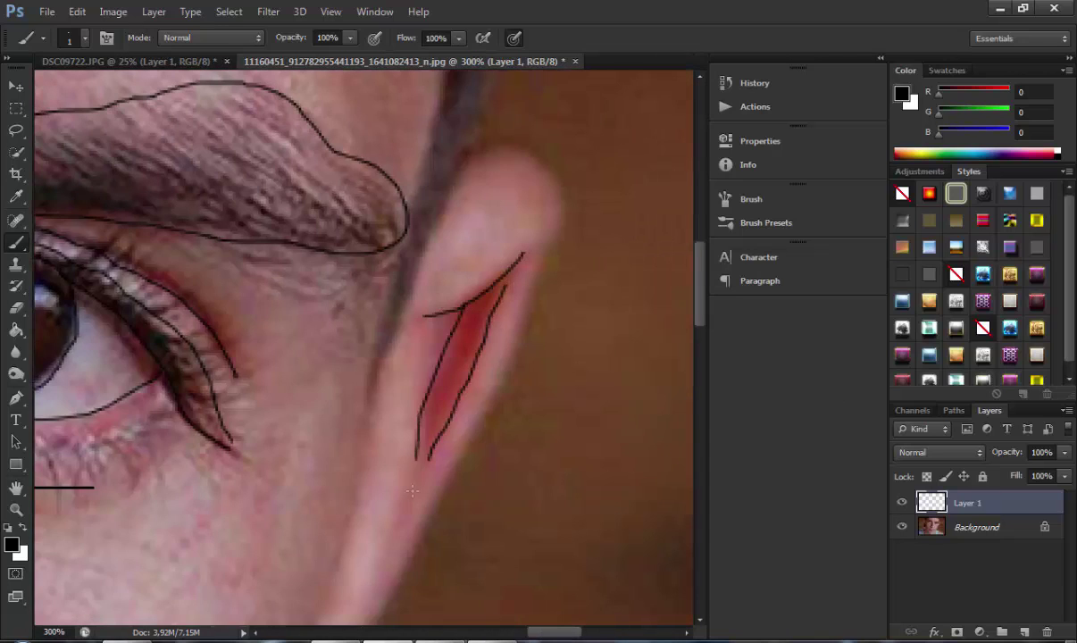
Outline the outer edge of the right ear, the sideburn beside it, and the earlobe down to the cheek line.
mouse_move(541, 271)
mouse_down()
mouse_move(403, 489)
mouse_move(377, 616)
mouse_up()
mouse_move(561, 227)
mouse_down()
mouse_move(537, 155)
mouse_move(458, 165)
mouse_move(365, 393)
mouse_up()
drag(441, 93, 325, 585)
scroll(326, 585, down, 4)
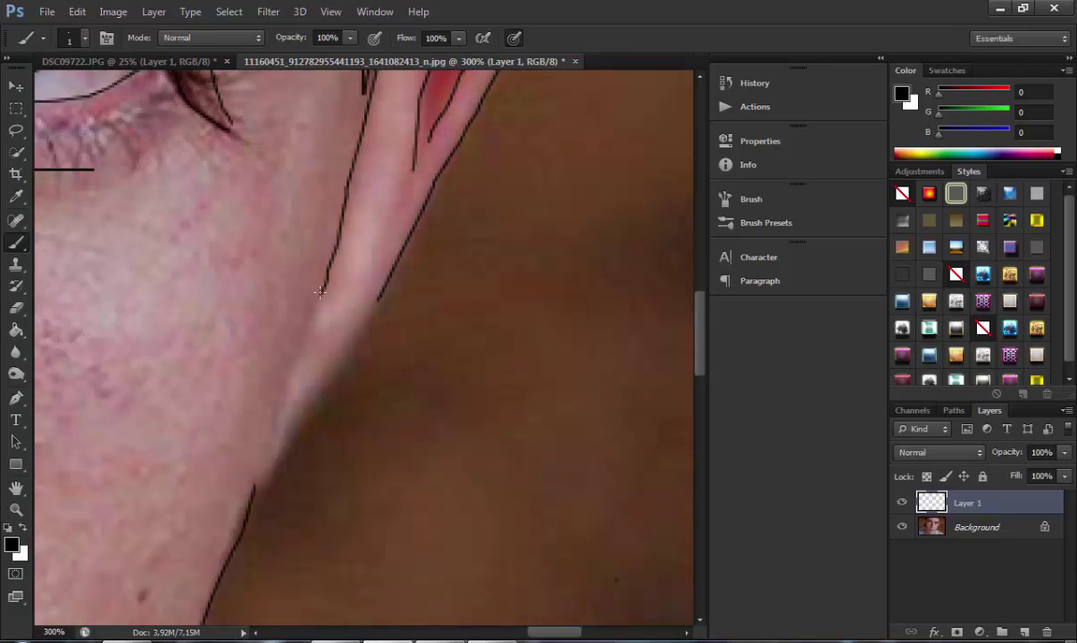
drag(327, 278, 252, 491)
mouse_move(369, 319)
mouse_down()
mouse_move(260, 488)
mouse_move(243, 466)
mouse_up()
Trace the outer edge of the hair from above the right ear up to the top of the photo.
scroll(243, 466, up, 7)
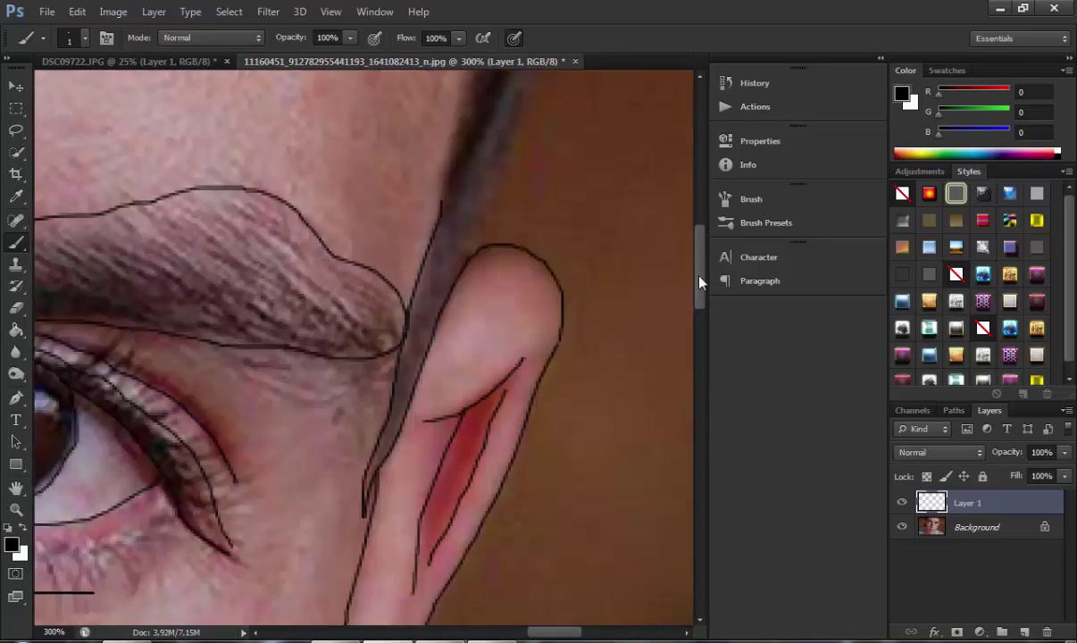
drag(438, 479, 502, 407)
drag(518, 365, 582, 99)
scroll(665, 194, up, 4)
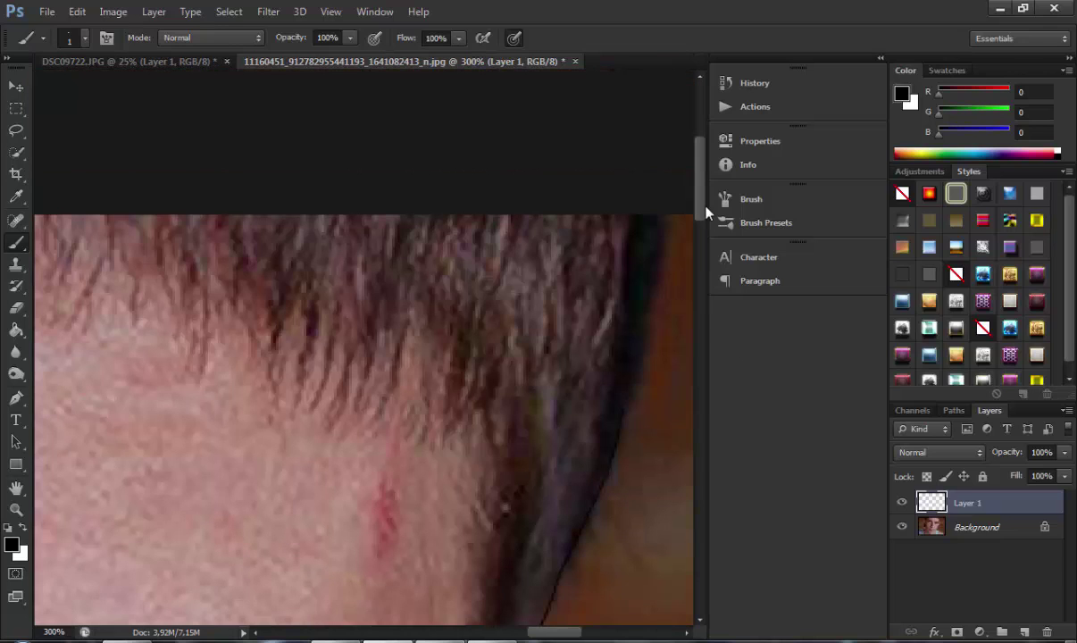
mouse_move(666, 223)
mouse_down()
mouse_move(612, 326)
mouse_move(579, 435)
mouse_up()
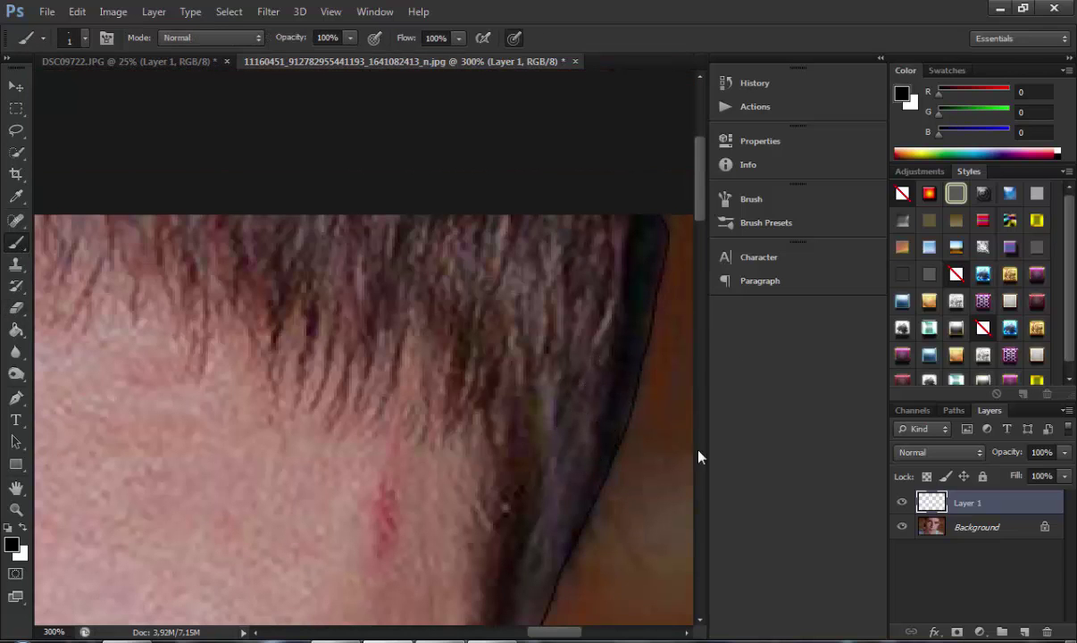
Draw the hairline from the right temple across the forehead as jagged zigzag strands up to the photo's top edge.
scroll(408, 505, down, 4)
mouse_move(459, 425)
mouse_down()
mouse_move(491, 318)
mouse_move(486, 209)
mouse_move(461, 161)
mouse_move(380, 161)
mouse_move(368, 118)
mouse_move(327, 143)
mouse_move(253, 71)
mouse_up()
drag(700, 213, 687, 169)
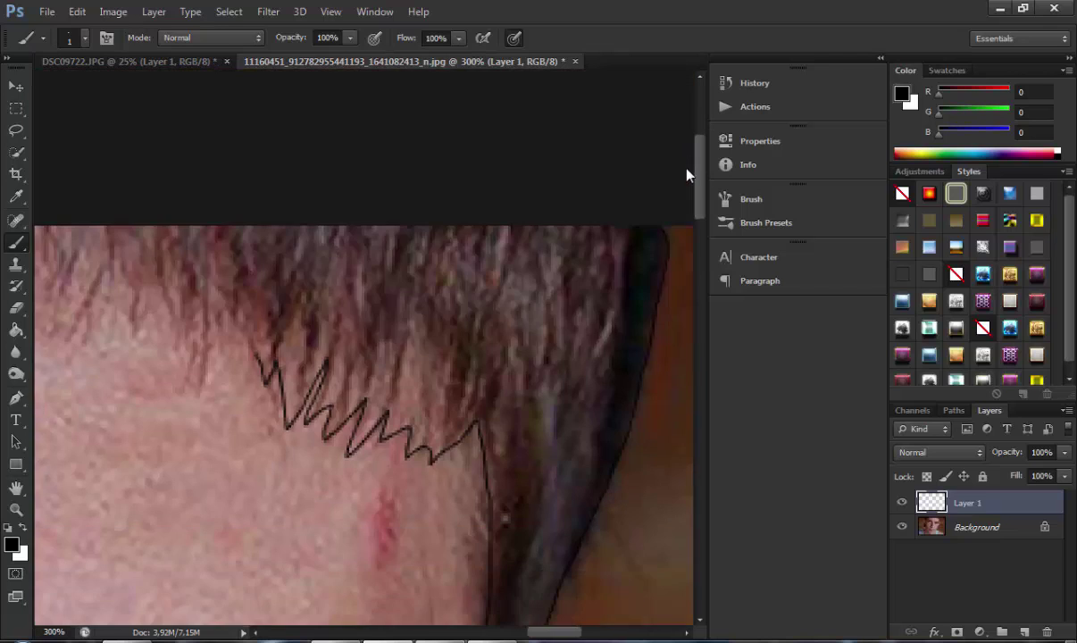
mouse_move(538, 632)
mouse_down()
mouse_move(493, 631)
mouse_move(511, 631)
mouse_up()
mouse_move(552, 348)
mouse_down()
mouse_move(468, 330)
mouse_move(419, 288)
mouse_move(304, 286)
mouse_move(207, 306)
mouse_move(104, 268)
mouse_move(35, 286)
mouse_up()
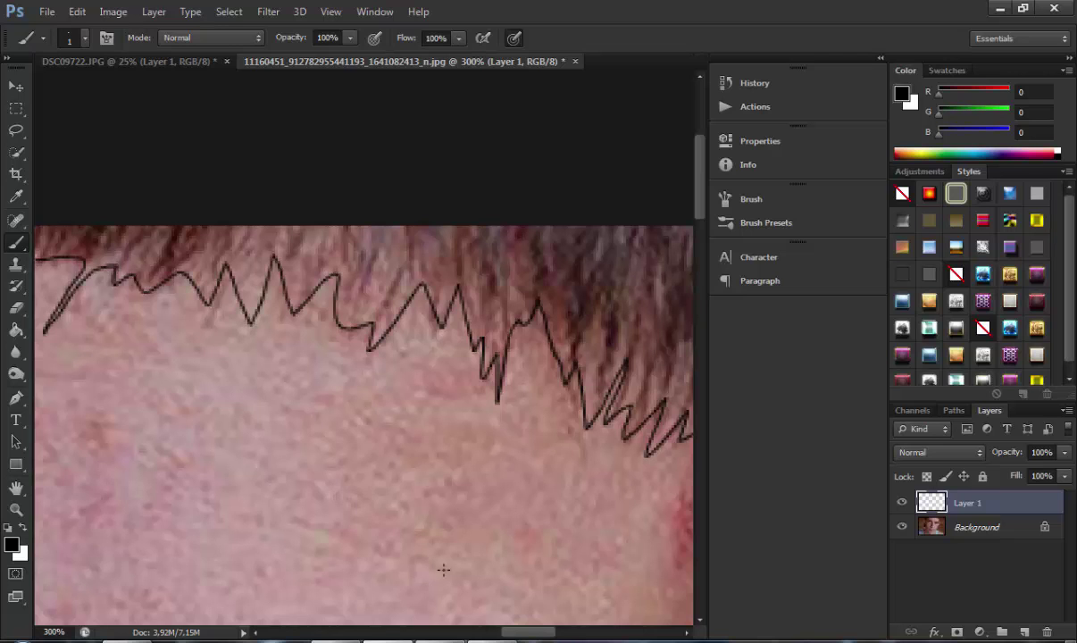
drag(538, 632, 497, 634)
drag(440, 251, 415, 220)
Trace the left hairline down the temple and sideburn, plus the edge of the left ear against the hair.
drag(511, 632, 446, 632)
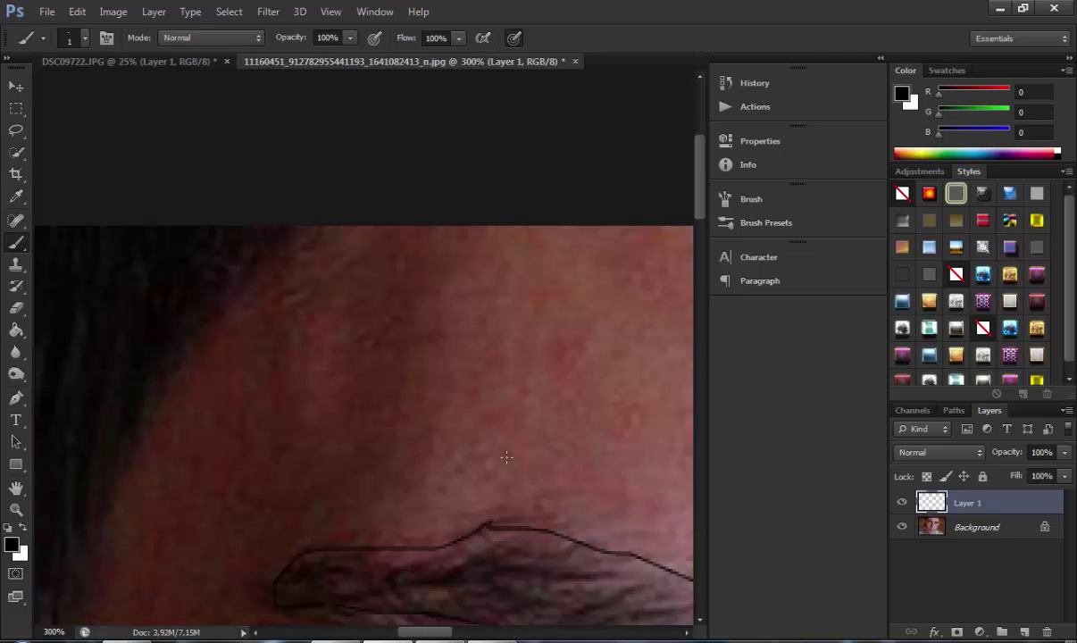
drag(169, 394, 83, 544)
drag(411, 633, 392, 633)
drag(699, 209, 699, 246)
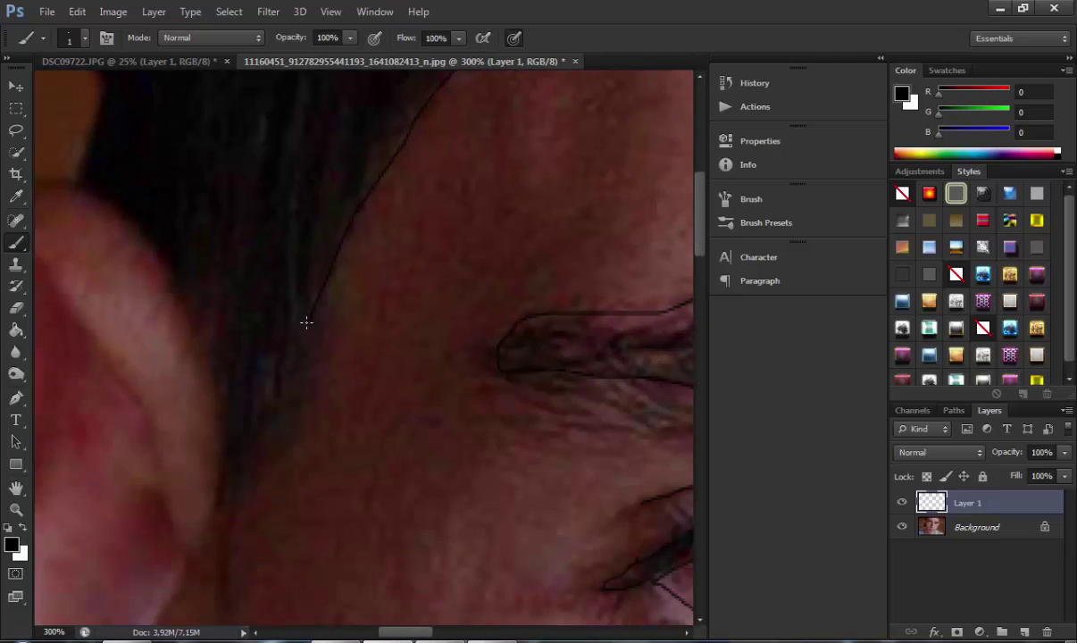
drag(305, 321, 244, 620)
drag(700, 219, 700, 260)
mouse_move(224, 217)
mouse_down()
mouse_move(216, 412)
mouse_move(242, 625)
mouse_up()
Trace the outer edge of the left ear from its top near the hair down along the background side.
drag(700, 243, 706, 315)
key(ctrl+minus)
key(ctrl+minus)
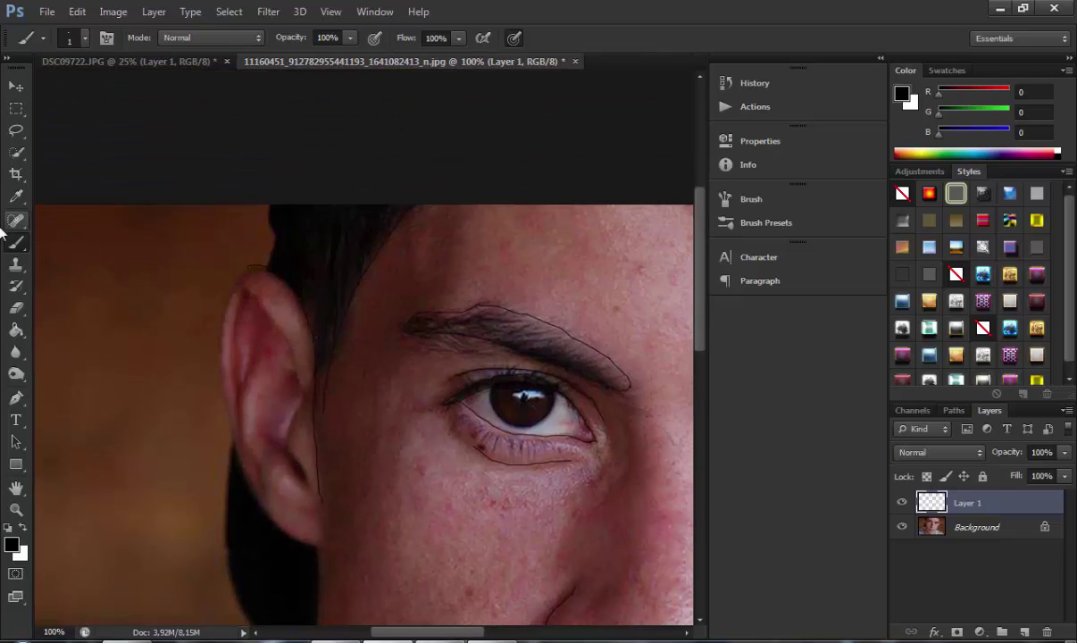
key(e)
key(ctrl+plus)
key(ctrl+plus)
drag(414, 632, 396, 632)
scroll(621, 344, up, 5)
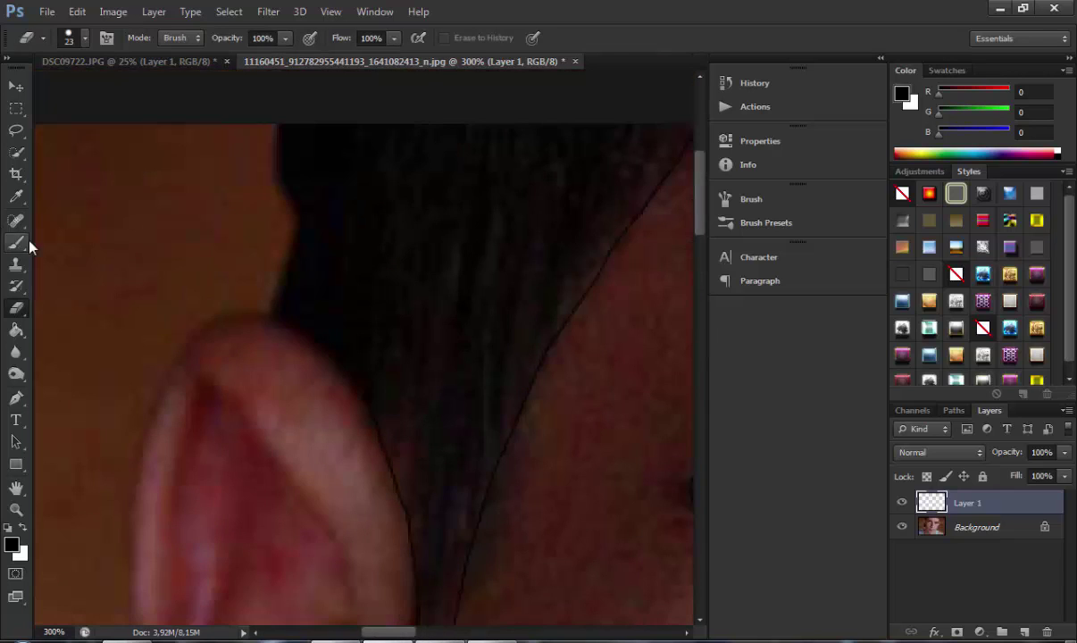
click(16, 241)
mouse_move(179, 353)
mouse_down()
mouse_move(128, 547)
mouse_move(130, 594)
mouse_up()
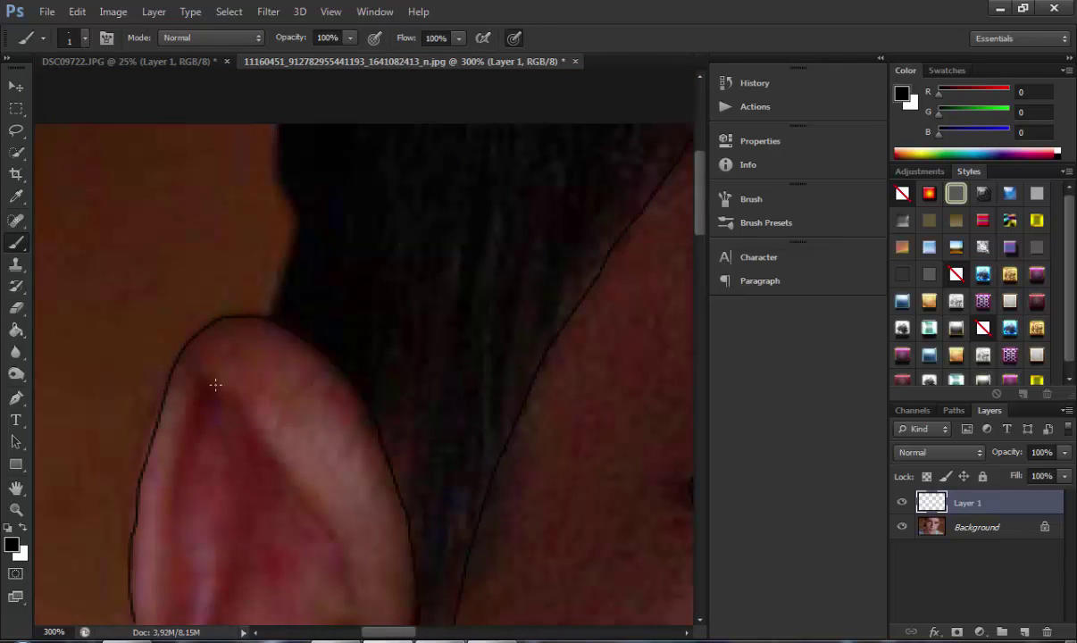
Draw the inner folds of the left ear and join the bottom of the sideburn line to the ear's front edge.
mouse_move(205, 375)
mouse_down()
mouse_move(173, 468)
mouse_move(154, 607)
mouse_move(314, 500)
mouse_move(355, 610)
mouse_up()
scroll(357, 312, down, 5)
mouse_move(196, 313)
mouse_down()
mouse_move(234, 174)
mouse_move(180, 483)
mouse_move(247, 607)
mouse_up()
mouse_move(360, 344)
mouse_down()
mouse_move(306, 466)
mouse_move(370, 571)
mouse_up()
drag(329, 268, 338, 325)
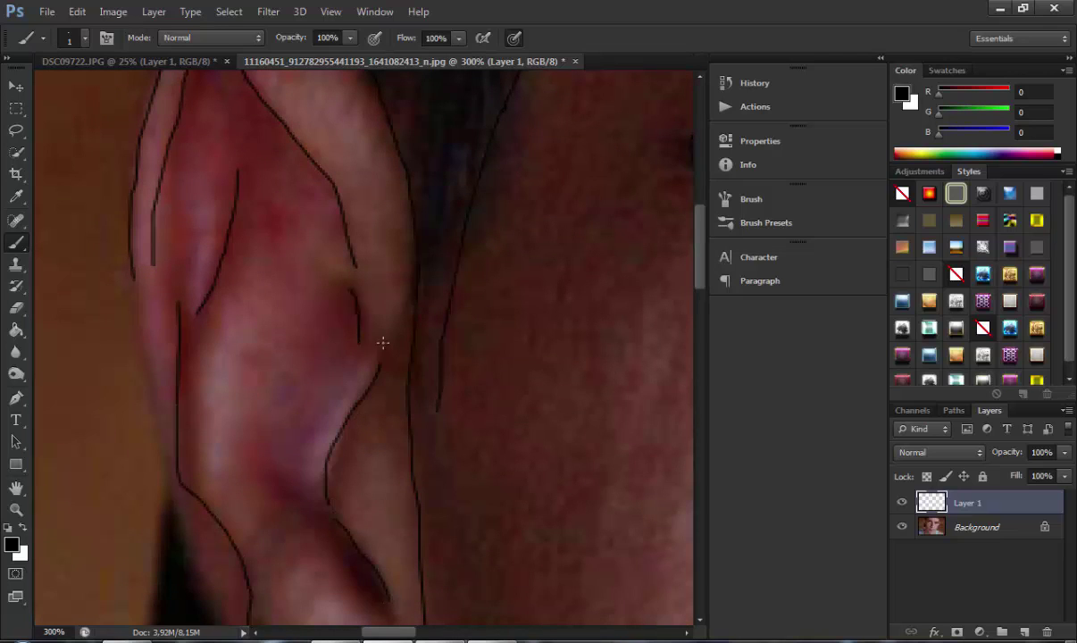
scroll(445, 199, down, 3)
drag(438, 175, 417, 260)
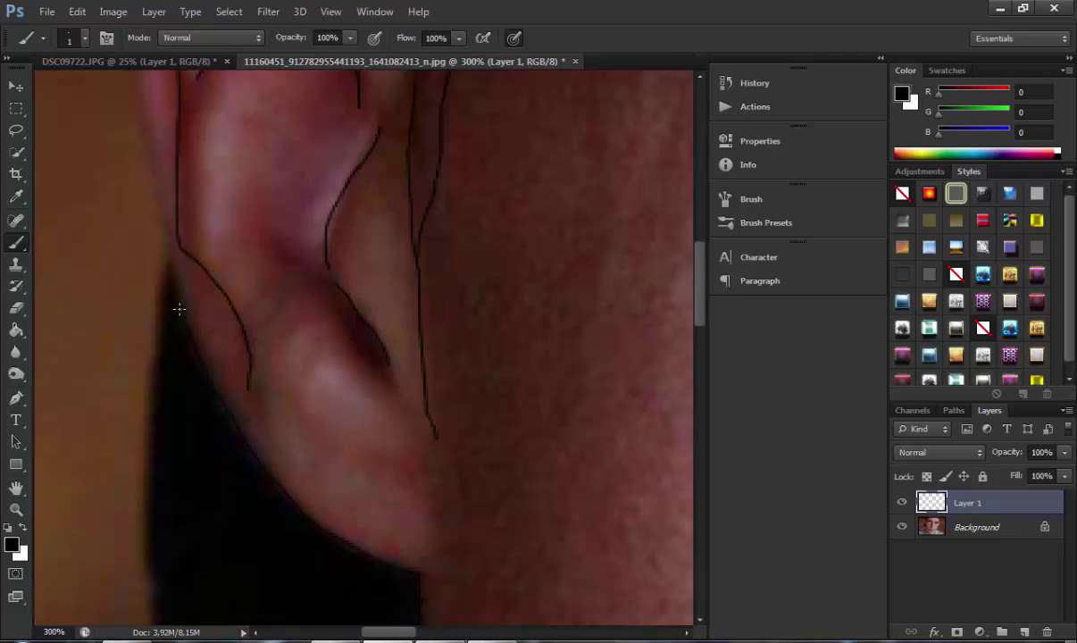
Complete the left ear's lower outer edge, and trace the hair edge above the ear up to the photo's top.
mouse_move(179, 309)
mouse_down()
mouse_move(142, 106)
mouse_move(130, 94)
mouse_up()
scroll(687, 240, up, 6)
drag(132, 433, 140, 524)
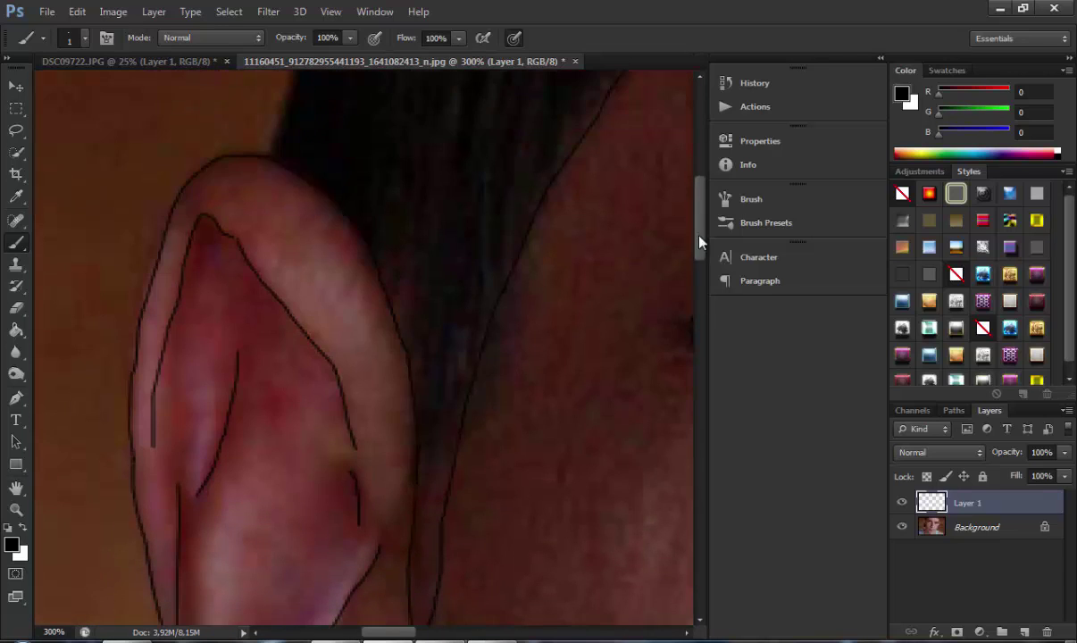
scroll(701, 241, up, 5)
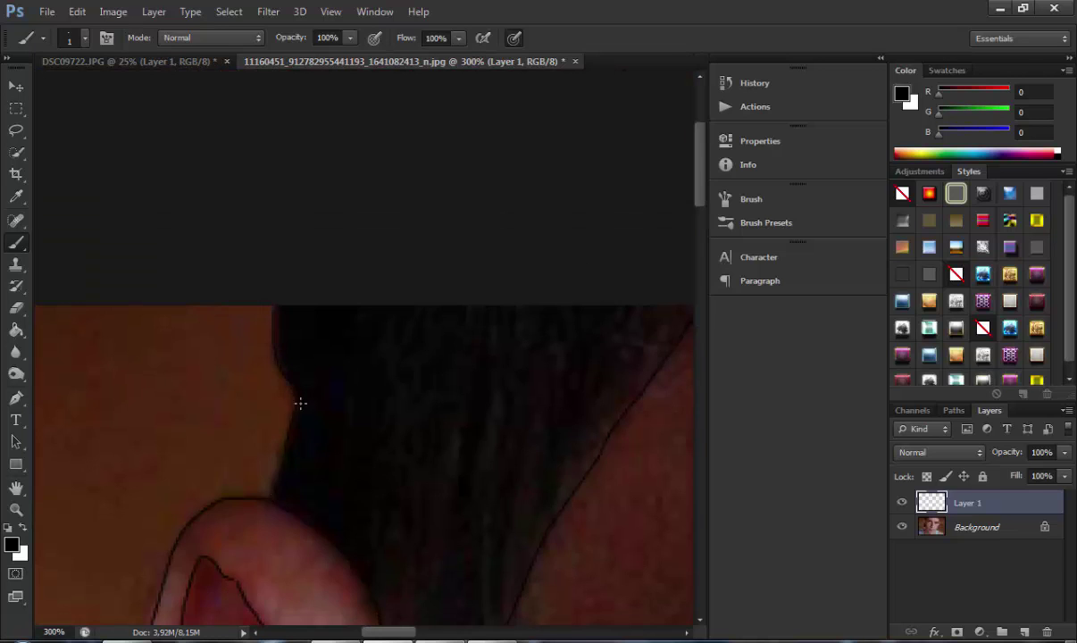
Outline the upper and lower lips all the way around, including both corners of the mouth.
key(ctrl+minus)
key(ctrl+minus)
key(ctrl+minus)
drag(463, 631, 509, 632)
drag(701, 308, 704, 418)
key(ctrl+plus)
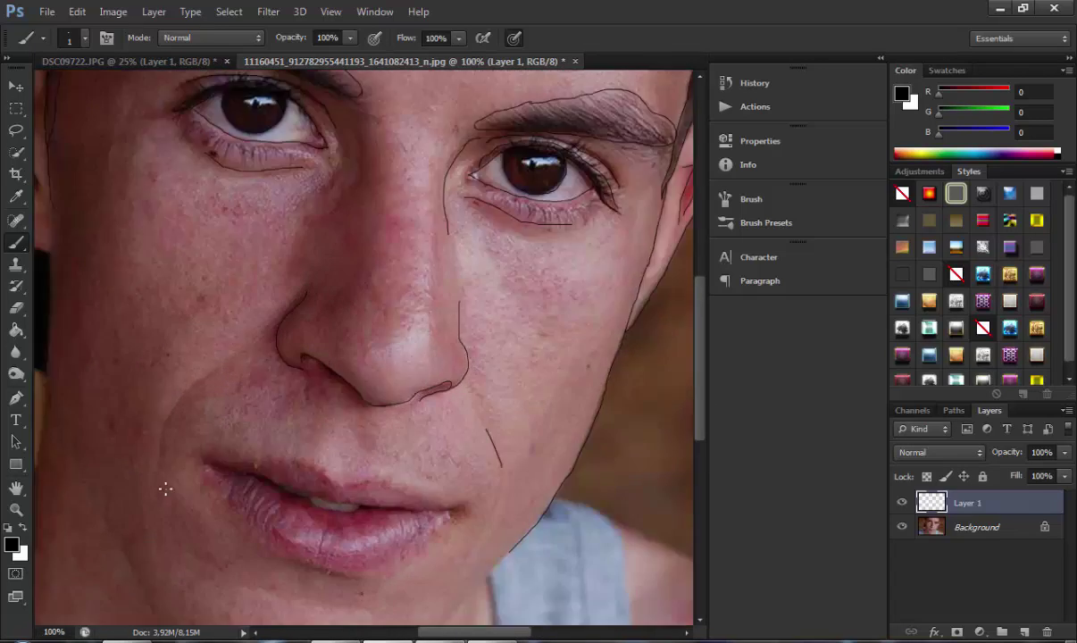
key(ctrl+plus)
drag(702, 341, 701, 381)
drag(570, 478, 405, 430)
key(ctrl+z)
mouse_move(322, 438)
mouse_down()
mouse_move(349, 429)
mouse_move(482, 436)
mouse_move(549, 500)
mouse_move(372, 584)
mouse_move(235, 600)
mouse_move(114, 492)
mouse_move(26, 380)
mouse_up()
scroll(435, 471, left, 3)
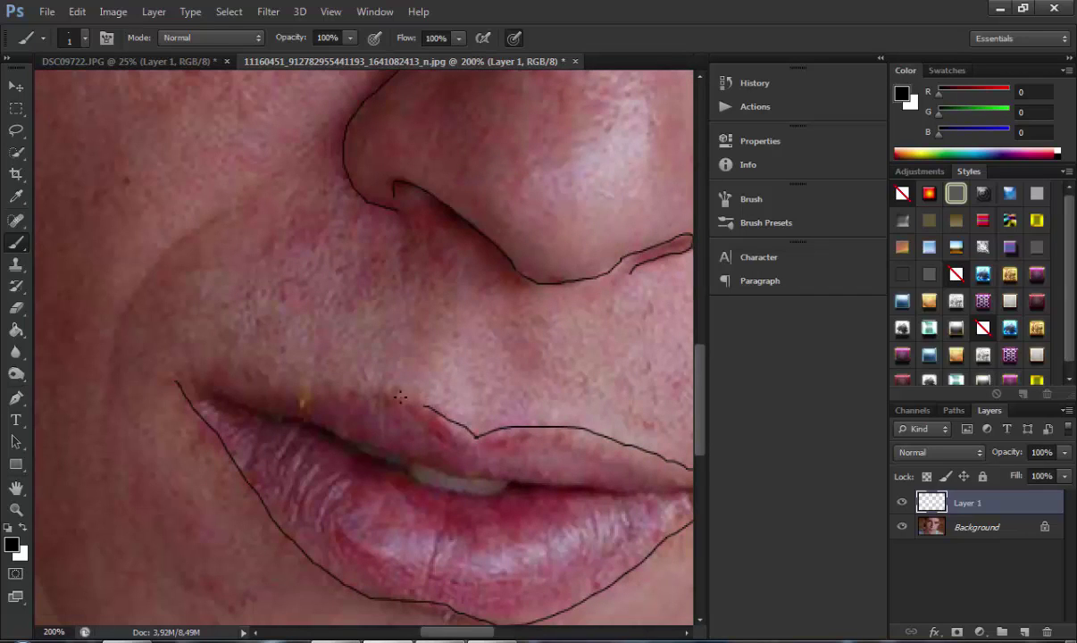
drag(400, 395, 232, 376)
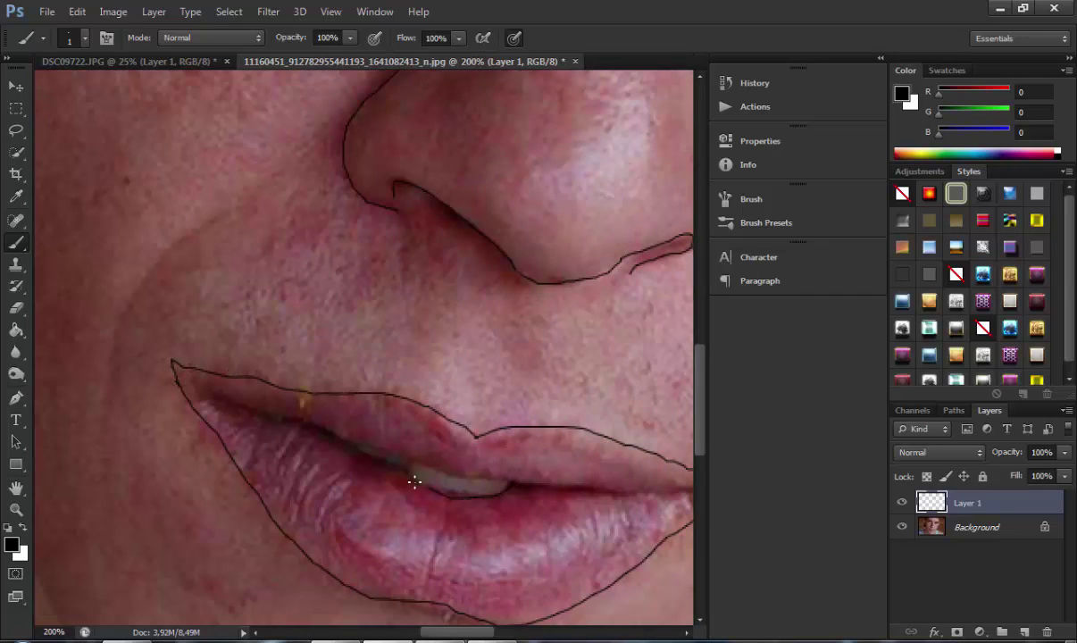
Outline the opening between the lips around the visible teeth.
drag(508, 478, 389, 461)
key(ctrl+z)
scroll(521, 494, right, 3)
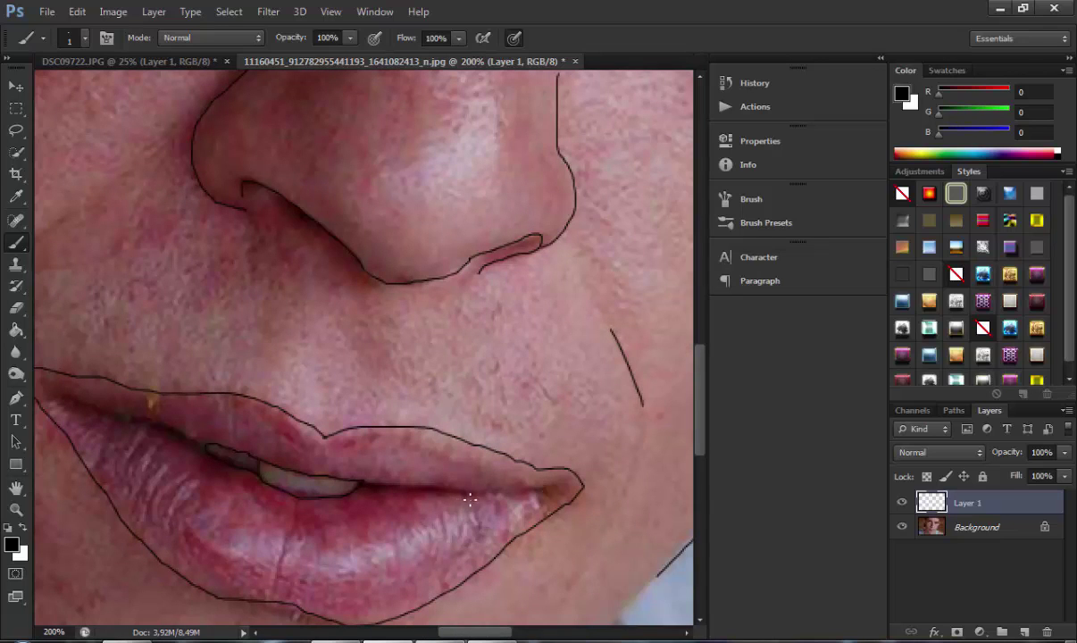
Trace the jawline from the right cheek around the chin to the lower left jaw.
mouse_move(702, 409)
mouse_down()
mouse_move(706, 491)
mouse_move(704, 475)
mouse_up()
mouse_move(657, 259)
mouse_down()
mouse_move(532, 401)
mouse_move(390, 494)
mouse_move(239, 525)
mouse_move(64, 478)
mouse_move(34, 457)
mouse_up()
drag(481, 636, 440, 636)
drag(368, 485, 300, 387)
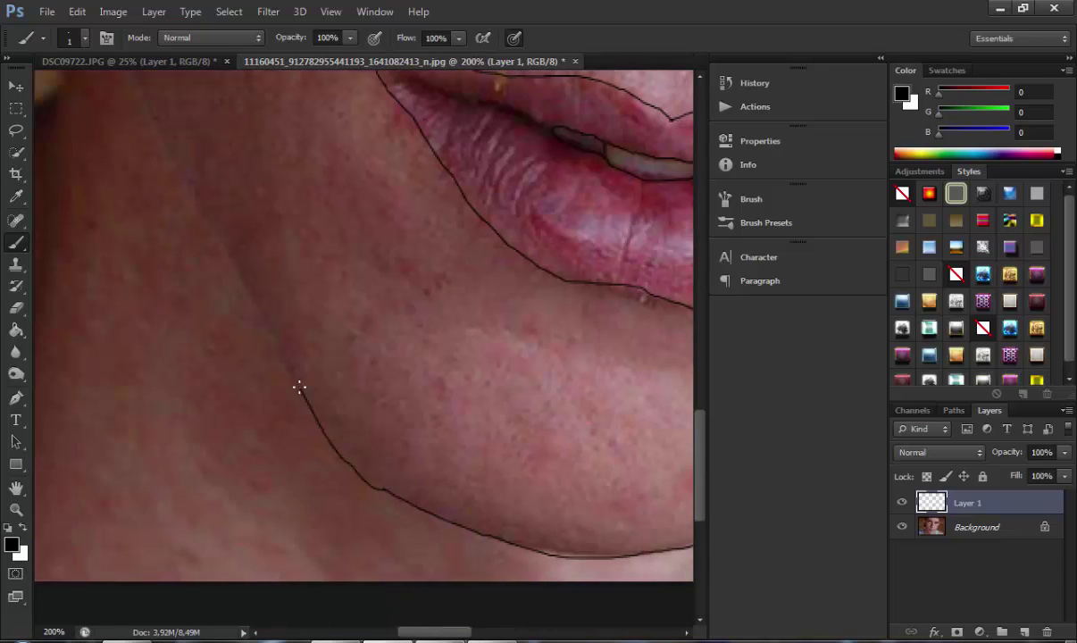
key(ctrl+z)
Continue the left jawline up towards the ear and draw the curved smile line beside the left corner of the mouth.
mouse_move(157, 125)
mouse_down()
mouse_move(208, 246)
mouse_move(205, 221)
mouse_move(300, 389)
mouse_move(362, 466)
mouse_up()
key(ctrl+z)
scroll(668, 404, up, 5)
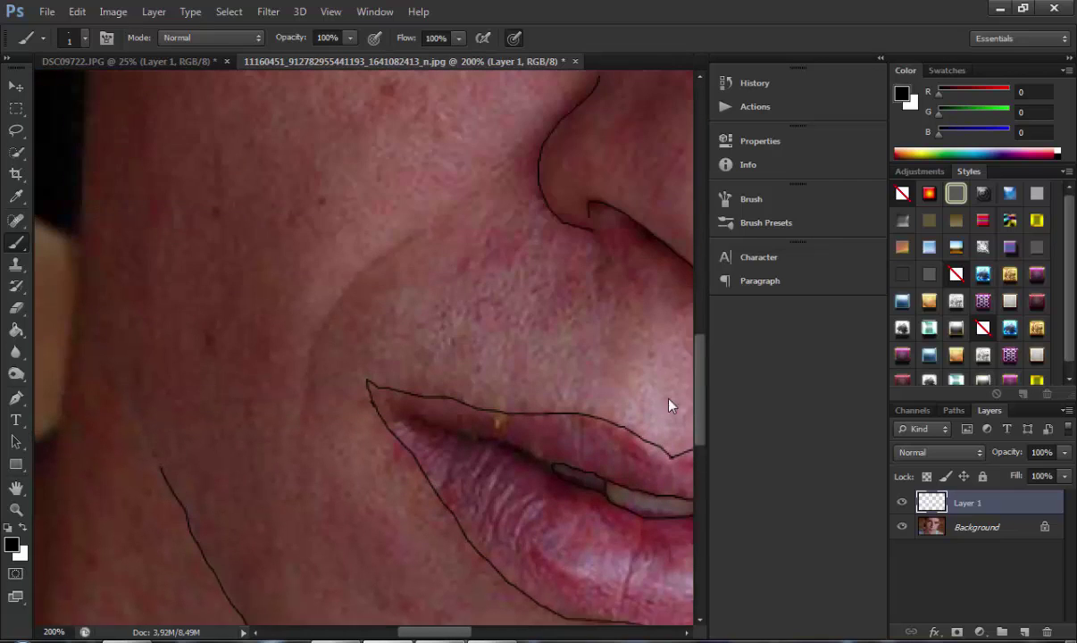
mouse_move(418, 284)
mouse_down()
mouse_move(375, 300)
mouse_move(304, 462)
mouse_up()
mouse_move(144, 481)
mouse_down()
mouse_move(103, 404)
mouse_move(79, 257)
mouse_up()
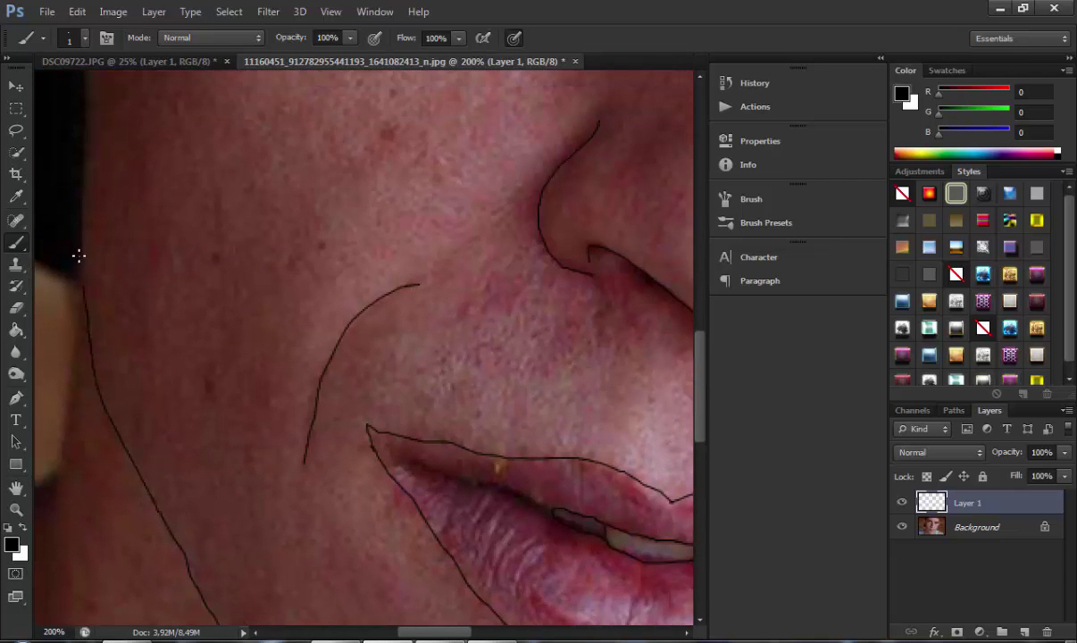
Trace the left edge of the neck and the top of the left shoulder and shirt out to the photo's left border.
mouse_move(76, 299)
mouse_down()
mouse_move(63, 423)
mouse_move(35, 486)
mouse_up()
drag(406, 632, 367, 633)
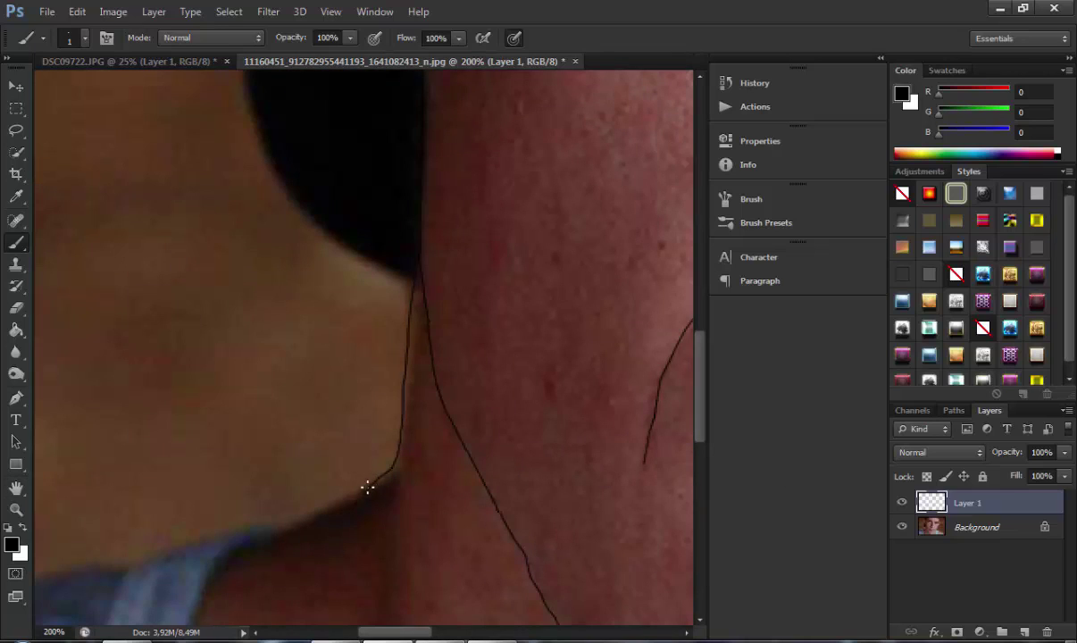
mouse_move(365, 487)
mouse_down()
mouse_move(255, 528)
mouse_move(36, 545)
mouse_up()
scroll(347, 634, left, 6)
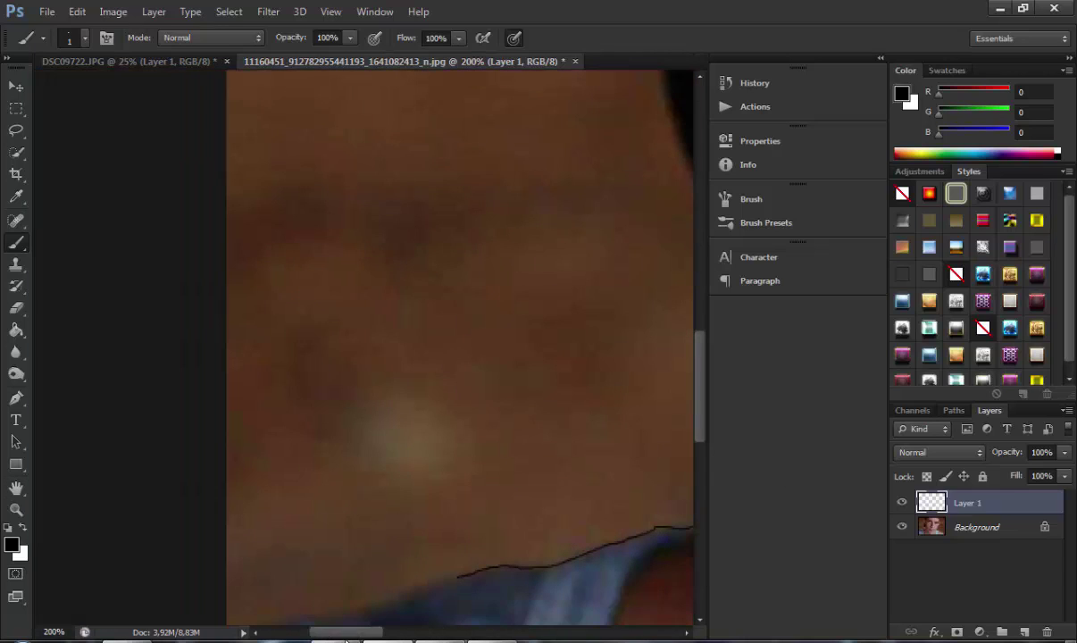
drag(425, 590, 276, 624)
scroll(581, 526, down, 5)
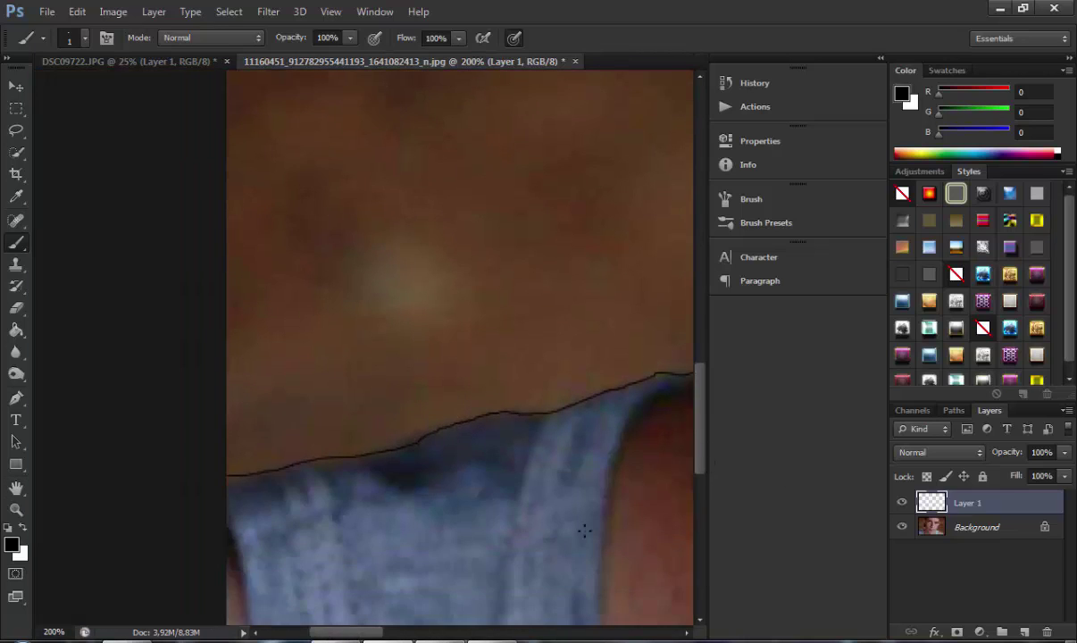
Trace both edges of the left shirt strap down the photo, and draw the neck fold beside it.
drag(223, 379, 272, 616)
scroll(622, 482, down, 3)
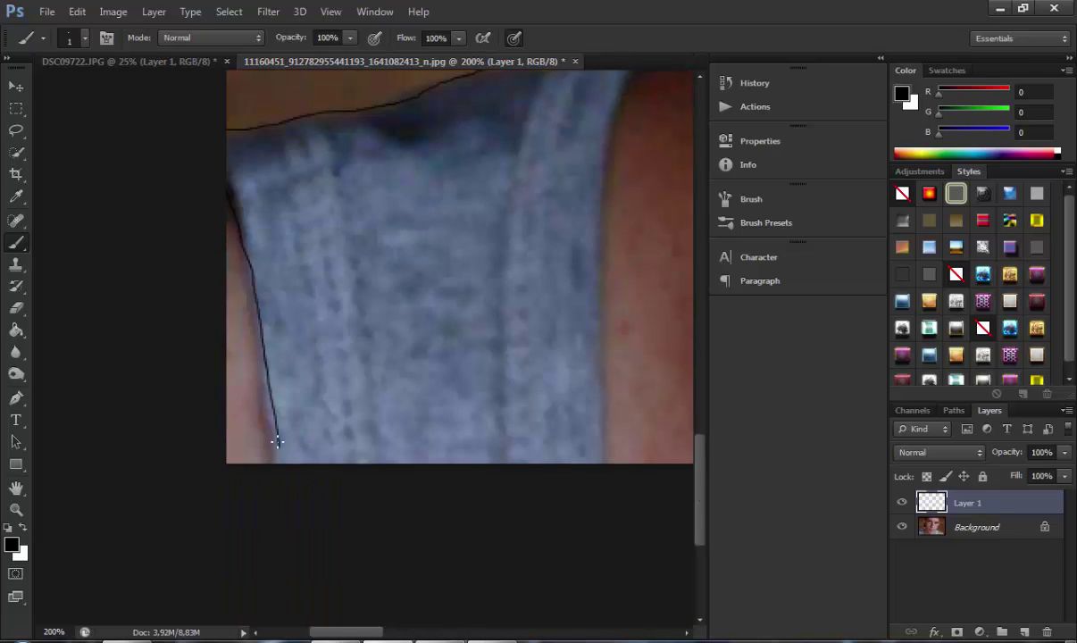
drag(701, 479, 701, 415)
drag(380, 631, 416, 632)
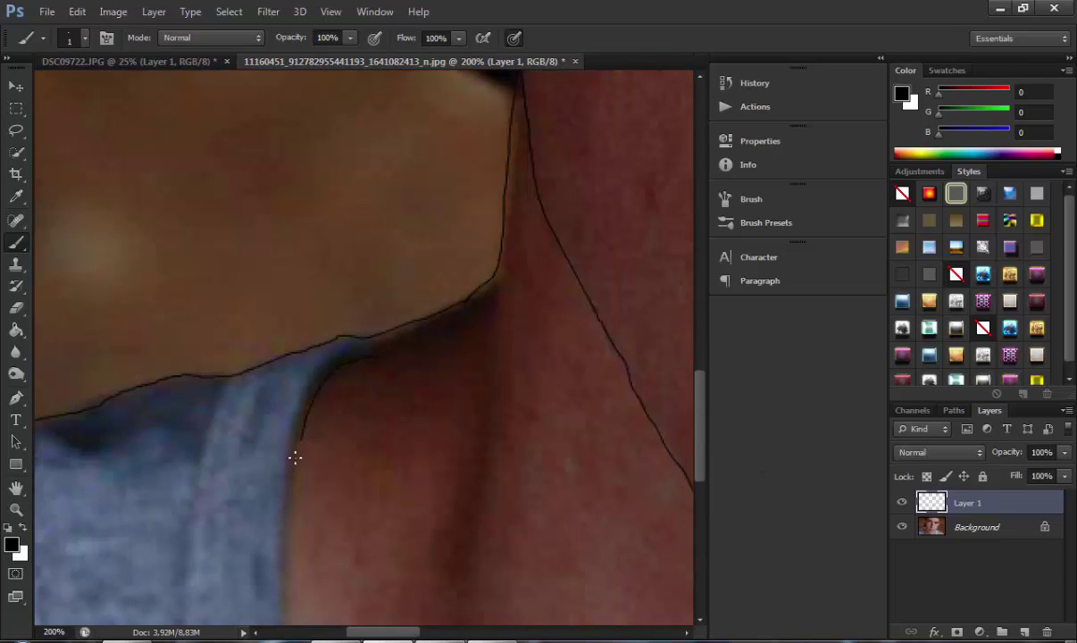
drag(296, 457, 285, 585)
scroll(668, 432, down, 4)
drag(273, 380, 273, 509)
scroll(509, 197, up, 2)
drag(495, 166, 458, 437)
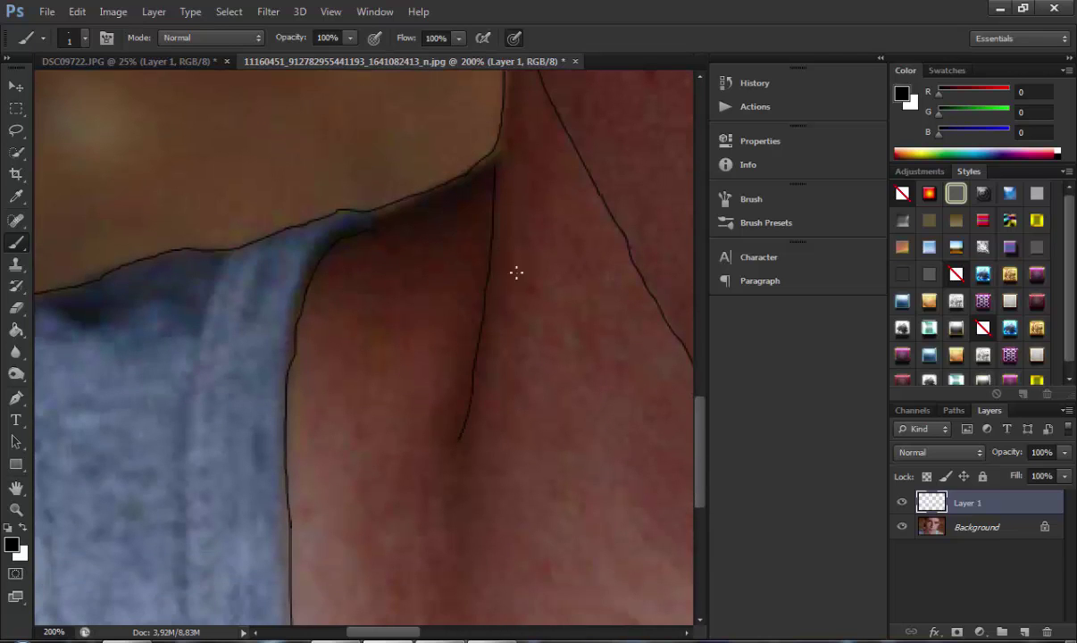
Trace the neck-side edge of the right shirt strap and the top line of the right shoulder.
drag(399, 632, 526, 635)
key(ctrl+minus)
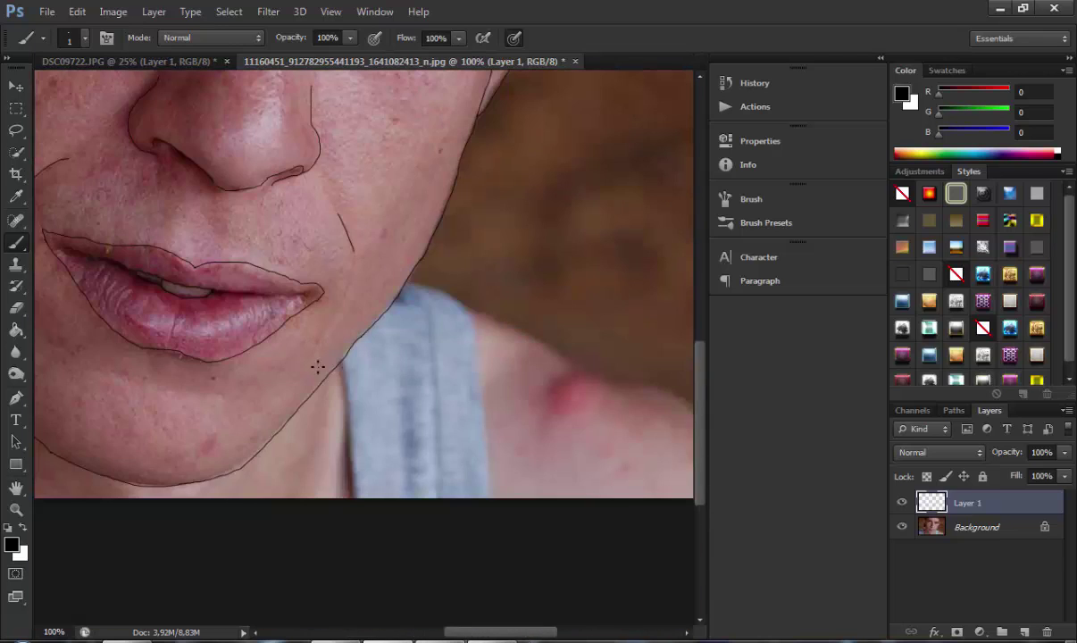
mouse_move(561, 375)
mouse_down()
mouse_move(580, 420)
mouse_move(539, 478)
mouse_up()
key(ctrl+alt+z)
key(ctrl+alt+z)
scroll(679, 409, up, 1)
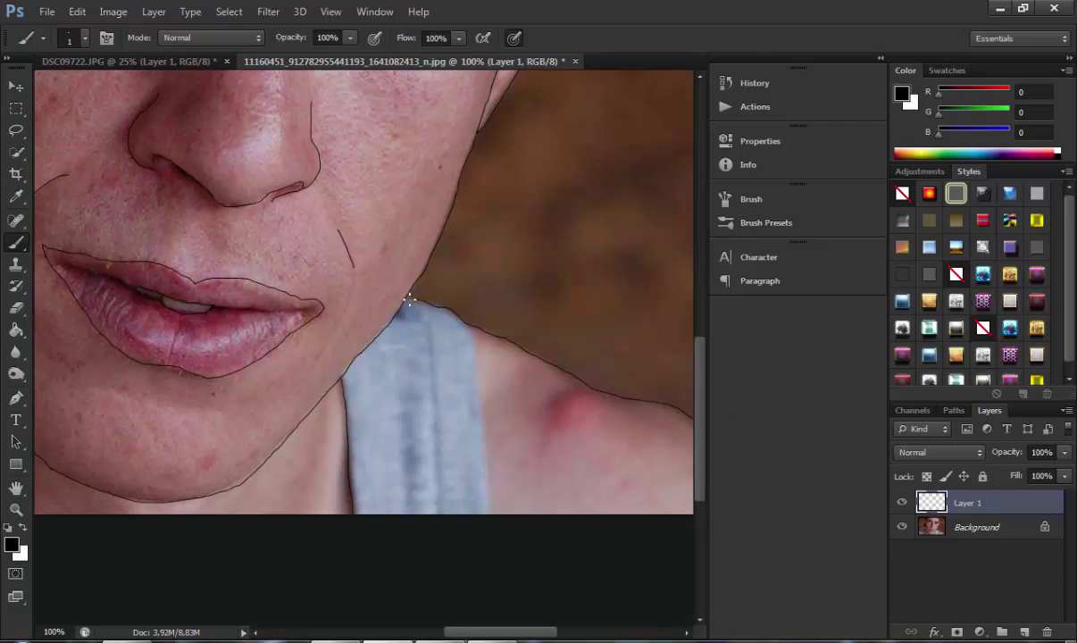
Trace the outer edge of the right shirt strap from the shoulder line down to the photo's bottom.
scroll(409, 298, up, 2)
mouse_move(515, 632)
mouse_down()
mouse_move(550, 633)
mouse_move(539, 633)
mouse_up()
drag(421, 286, 456, 609)
key(ctrl+minus)
key(ctrl+minus)
scroll(402, 463, down, 2)
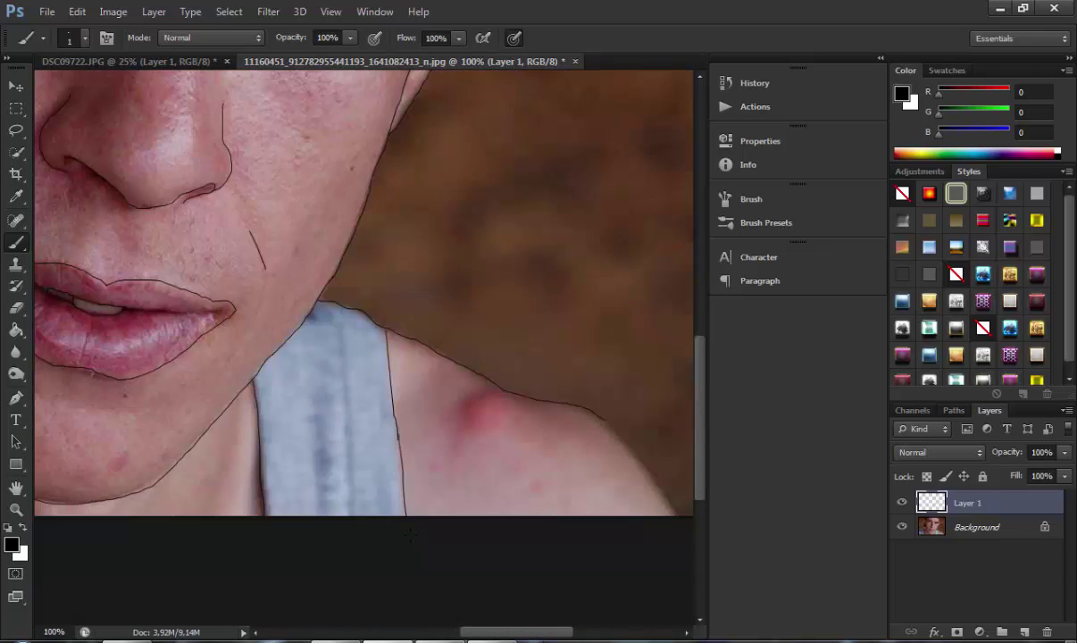
Add a new layer and fill it with a vertical linear gradient running from white at the top to black at the bottom.
click(1024, 631)
click(18, 331)
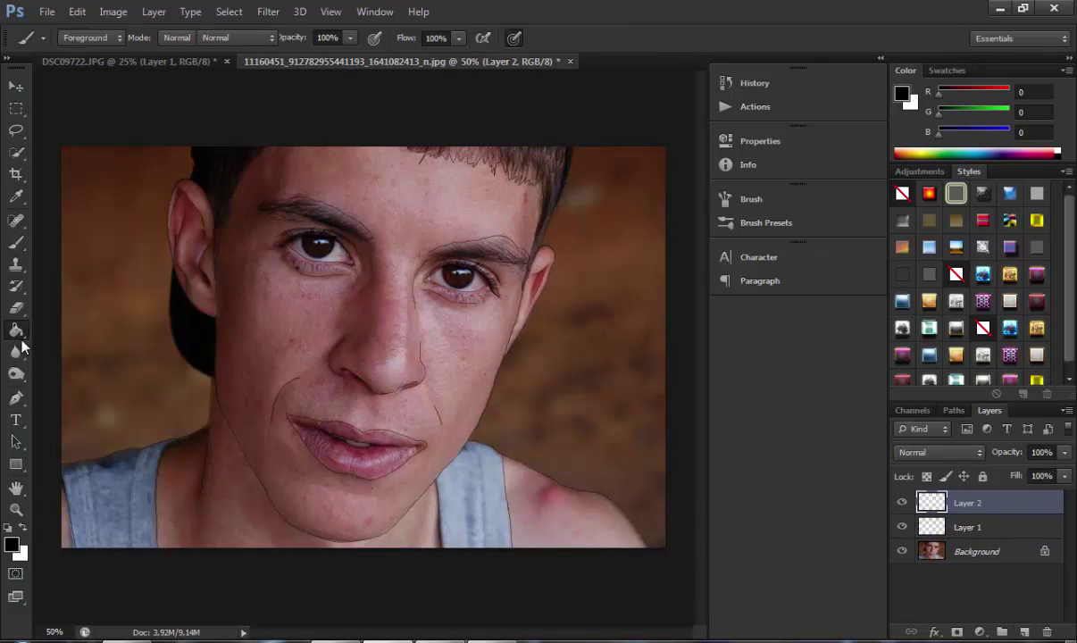
right_click(20, 334)
click(67, 308)
click(12, 542)
click(1006, 330)
drag(394, 312, 395, 638)
drag(353, 105, 353, 638)
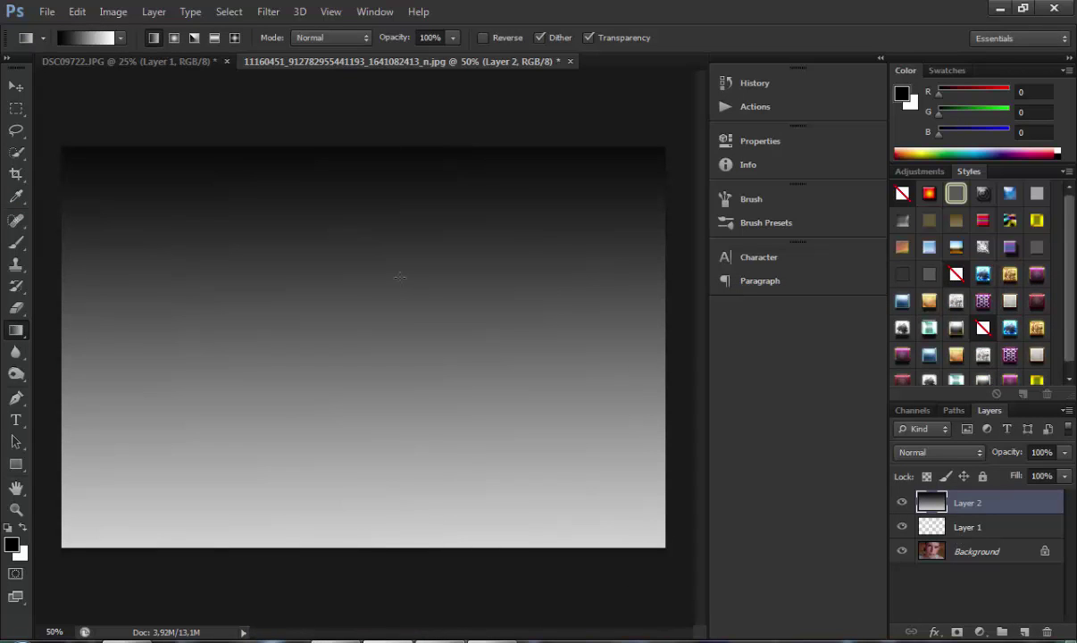
drag(357, 581, 353, 67)
Convert the Background into a regular layer, stack the photo above the line art and the gradient below it, and hide the photo.
mouse_move(962, 509)
mouse_down()
mouse_move(967, 533)
mouse_move(967, 497)
mouse_up()
double_click(976, 551)
click(677, 206)
drag(974, 551, 973, 498)
click(902, 505)
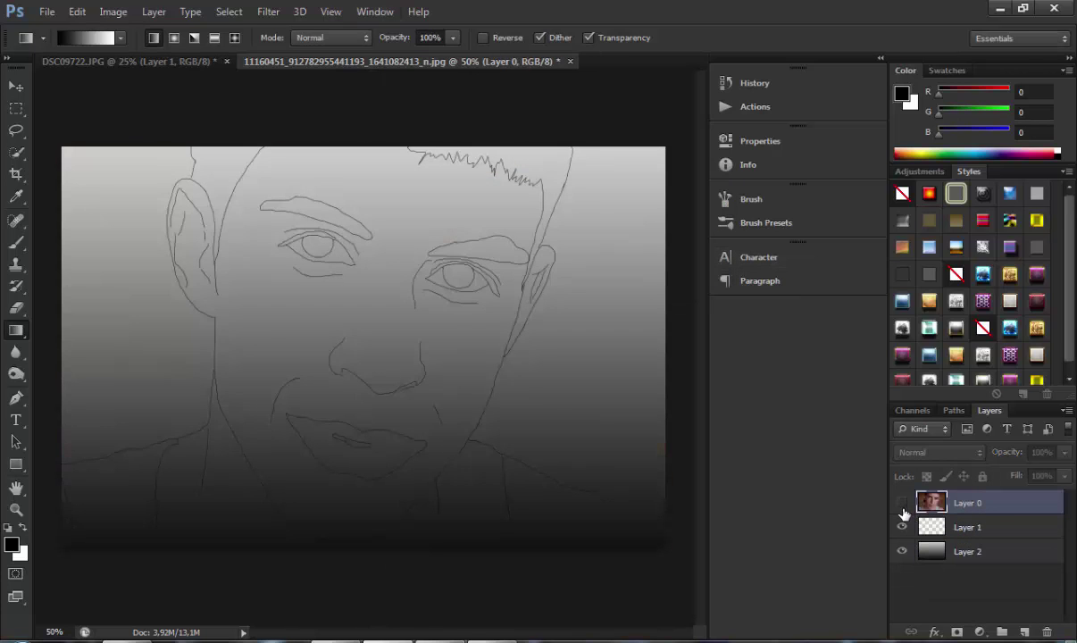
Sample the cheek's skin tone from the photo as the foreground colour, select the line-art layer and hide the photo again.
click(902, 503)
key(i)
click(284, 326)
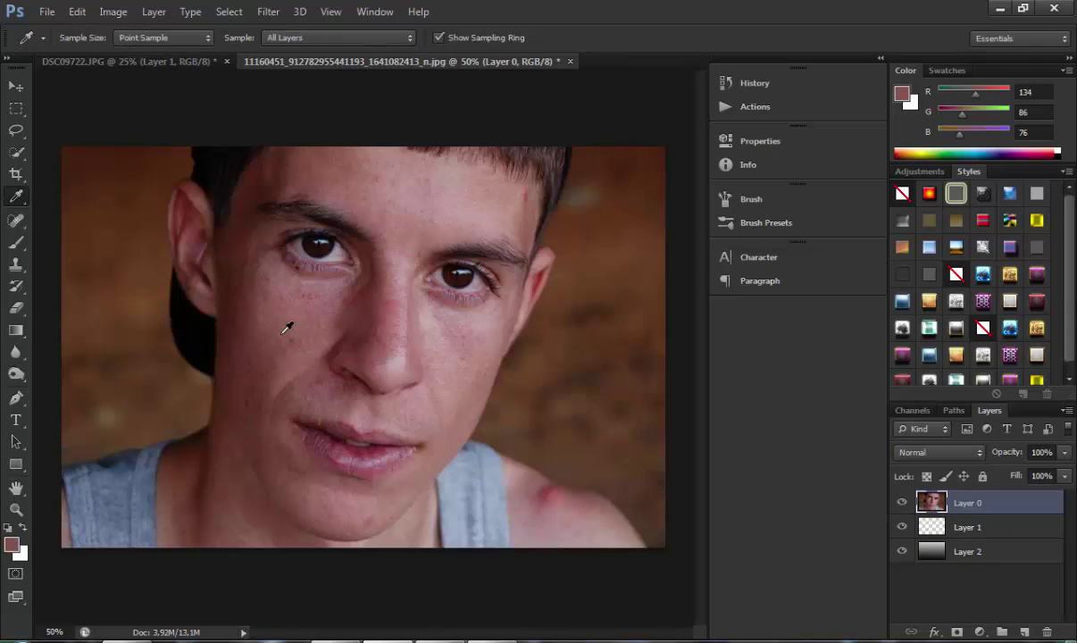
click(967, 527)
click(901, 503)
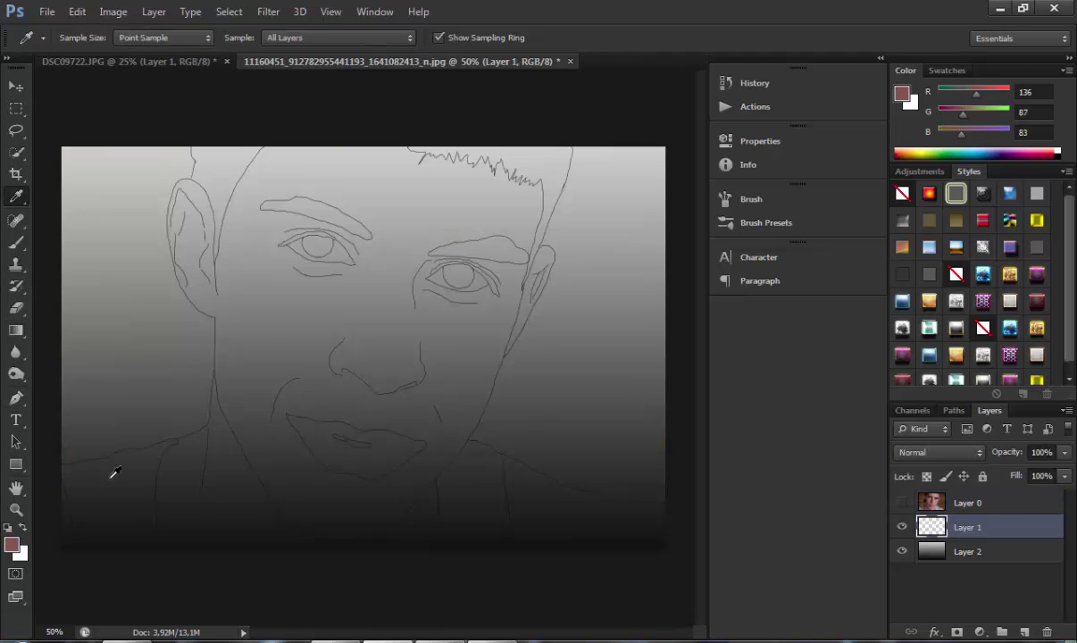
Try to fill the face on the line-art layer with the sampled skin tone using the Paint Bucket, and undo the fill.
click(18, 330)
right_click(18, 330)
click(80, 346)
click(293, 350)
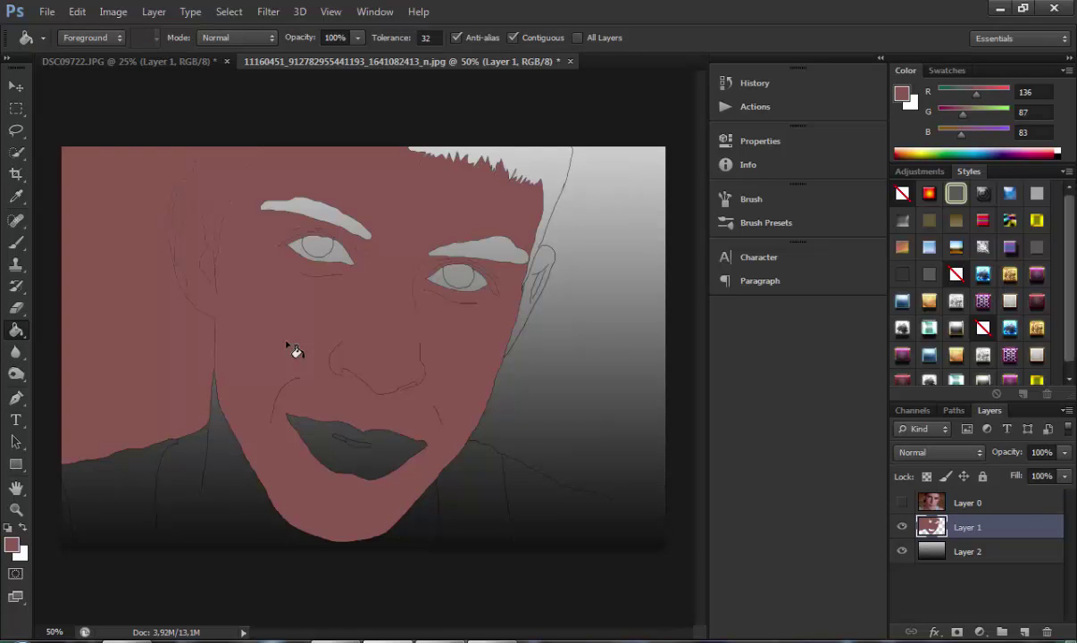
key(ctrl+z)
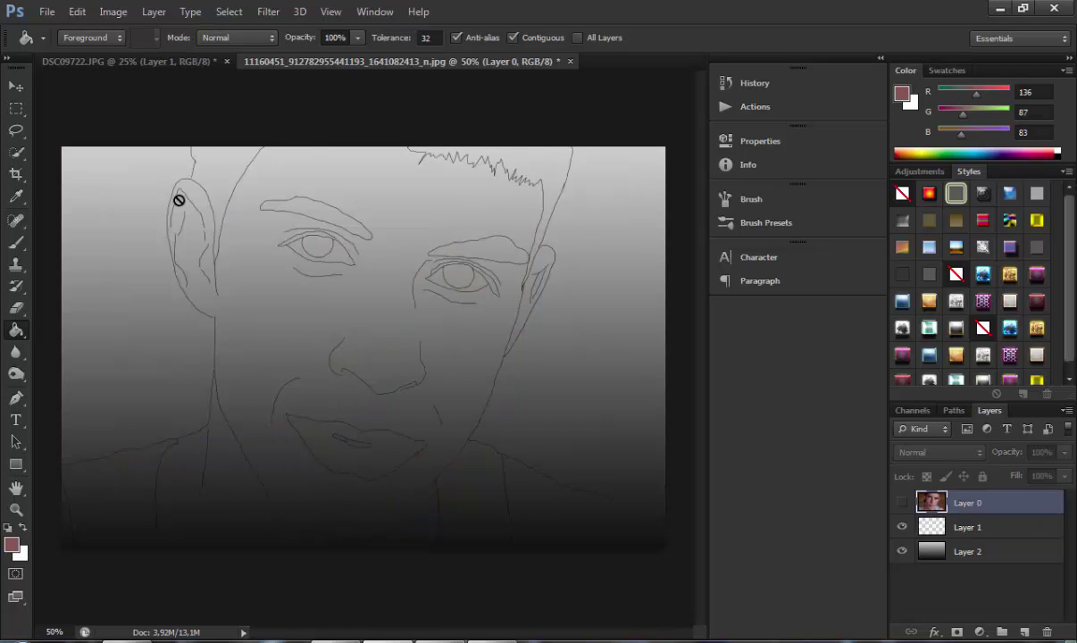
Set the background colour to black, swap it with the skin tone for the Brush, and make the line-art layer active.
key(ctrl+plus)
key(ctrl+plus)
drag(478, 633, 430, 632)
drag(701, 367, 682, 309)
click(16, 242)
click(21, 554)
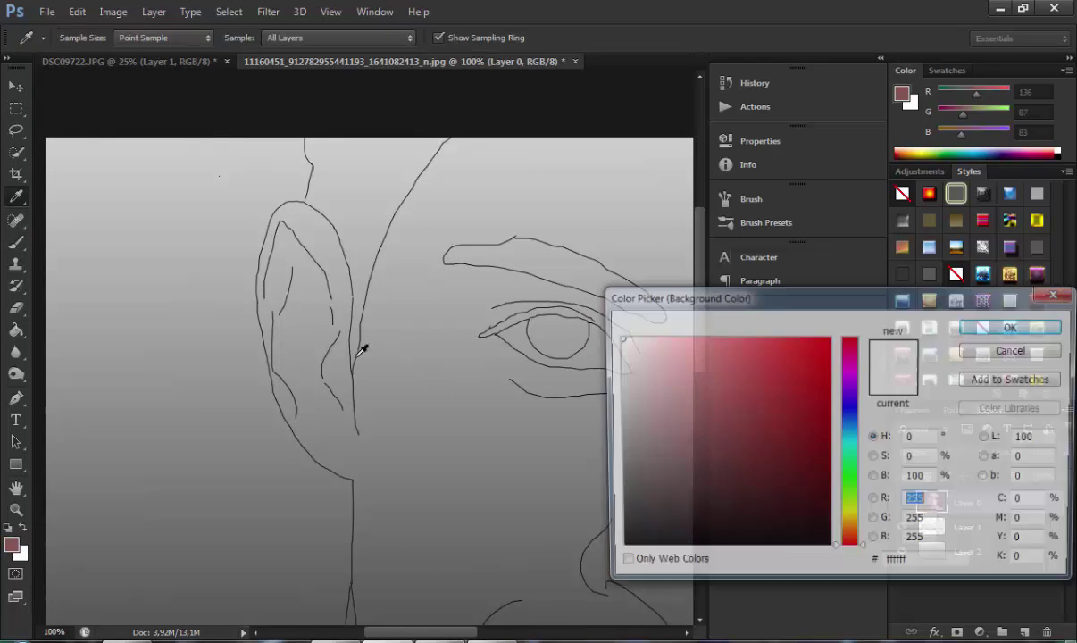
drag(642, 537, 637, 581)
click(1019, 324)
click(23, 527)
click(965, 525)
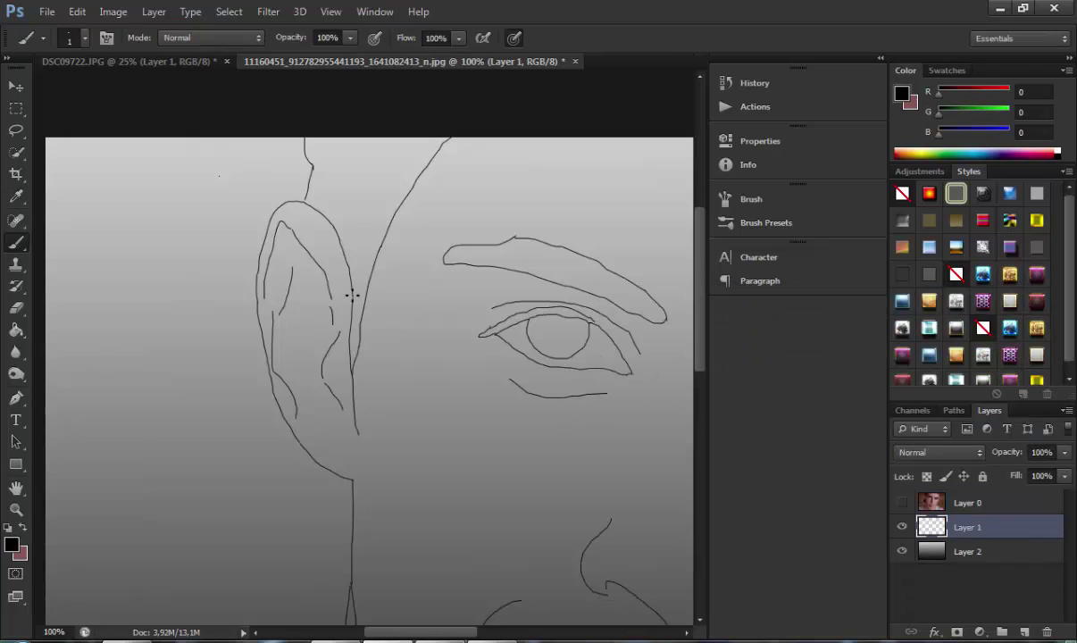
Try to close the small gap in the left ear's edge beside the hairline with a short black stroke.
key(ctrl+plus)
drag(342, 240, 341, 250)
key(ctrl+z)
click(969, 533)
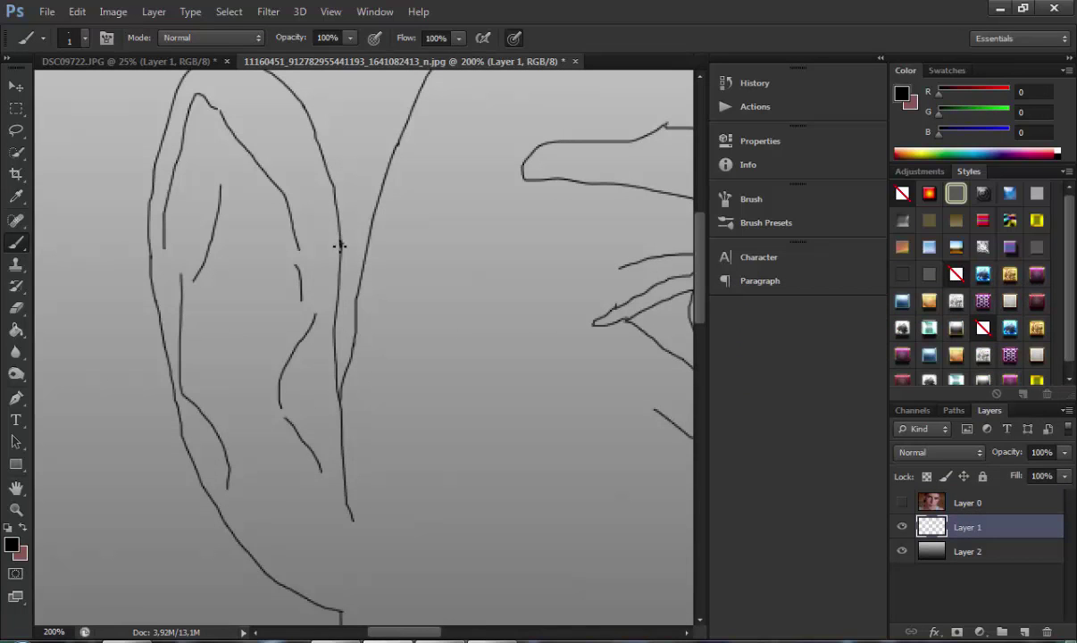
key(e)
right_click(350, 235)
key(Escape)
key(ctrl+minus)
key(ctrl+minus)
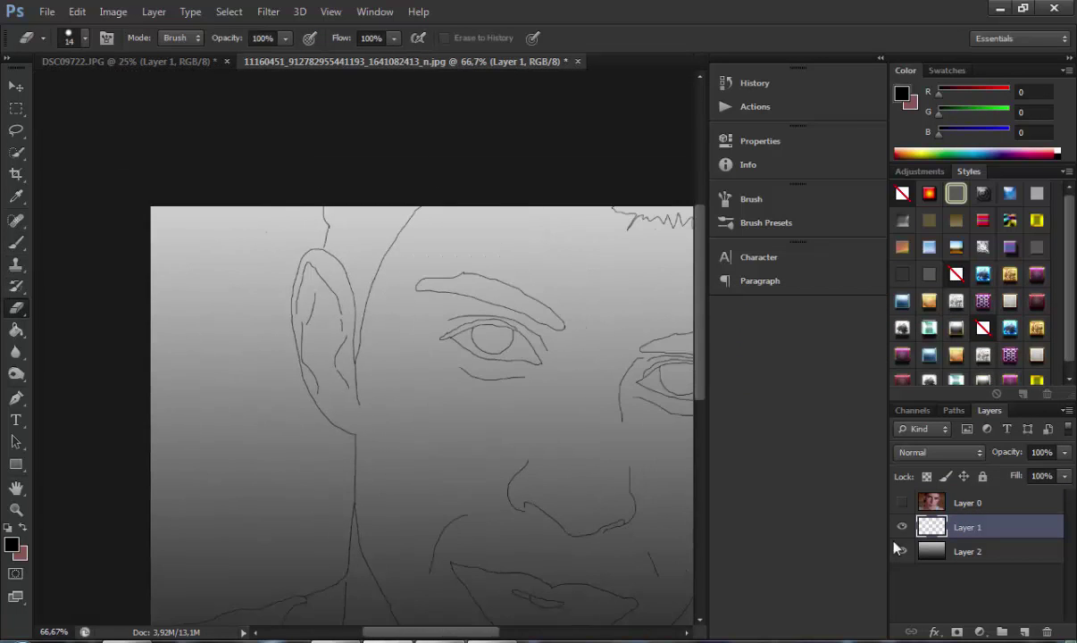
Fill the face and the left ear on Layer 1 with the sampled skin tone using the Paint Bucket.
key(ctrl+minus)
click(16, 329)
key(x)
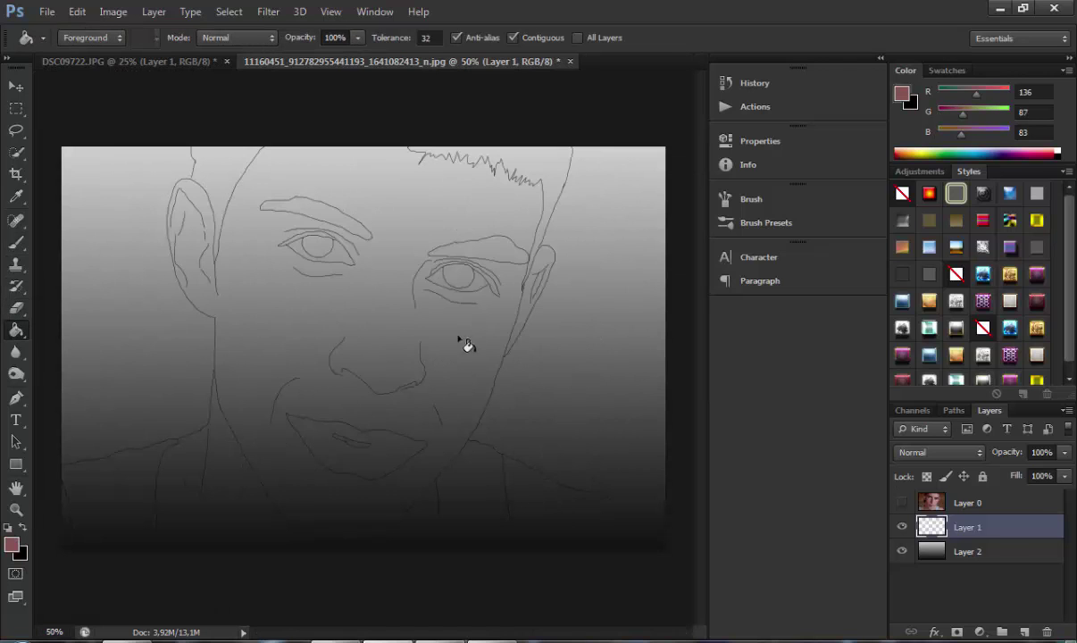
click(464, 344)
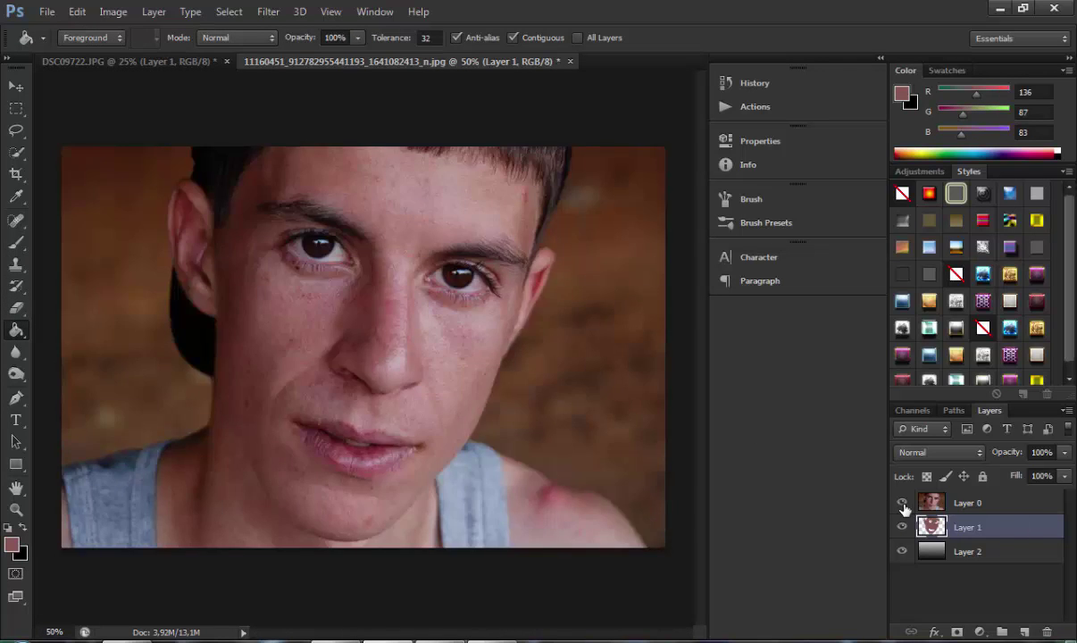
Hide the photo and darken the left side of the face from temple to jaw with the Burn tool at 56% exposure.
click(903, 505)
click(17, 353)
click(17, 375)
click(69, 387)
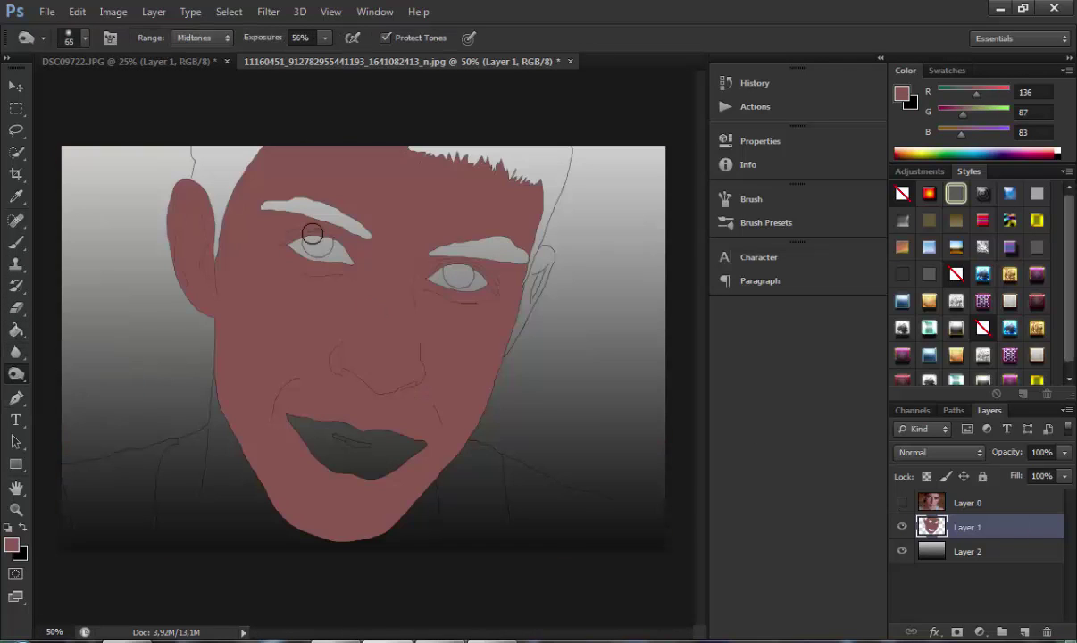
mouse_move(234, 187)
mouse_down()
mouse_move(229, 308)
mouse_move(250, 456)
mouse_move(259, 146)
mouse_move(221, 260)
mouse_move(217, 392)
mouse_up()
click(901, 503)
click(902, 503)
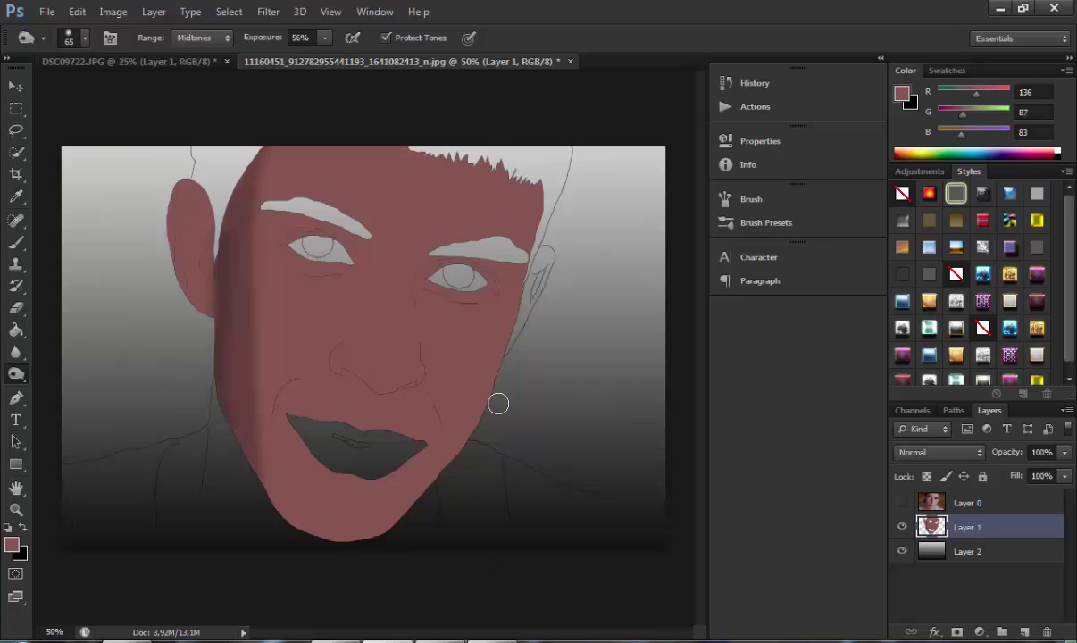
Try to burn a shadow beside the nose at 56% exposure, and undo the strokes.
mouse_move(353, 301)
mouse_down()
mouse_move(323, 354)
mouse_move(329, 332)
mouse_move(322, 364)
mouse_up()
key(ctrl+z)
drag(323, 366, 541, 508)
key(ctrl+alt+z)
key(ctrl+alt+z)
Set the Burn exposure to 8% and shade the area beside the nose and the left temple, comparing with the photo.
drag(265, 41, 243, 43)
click(901, 502)
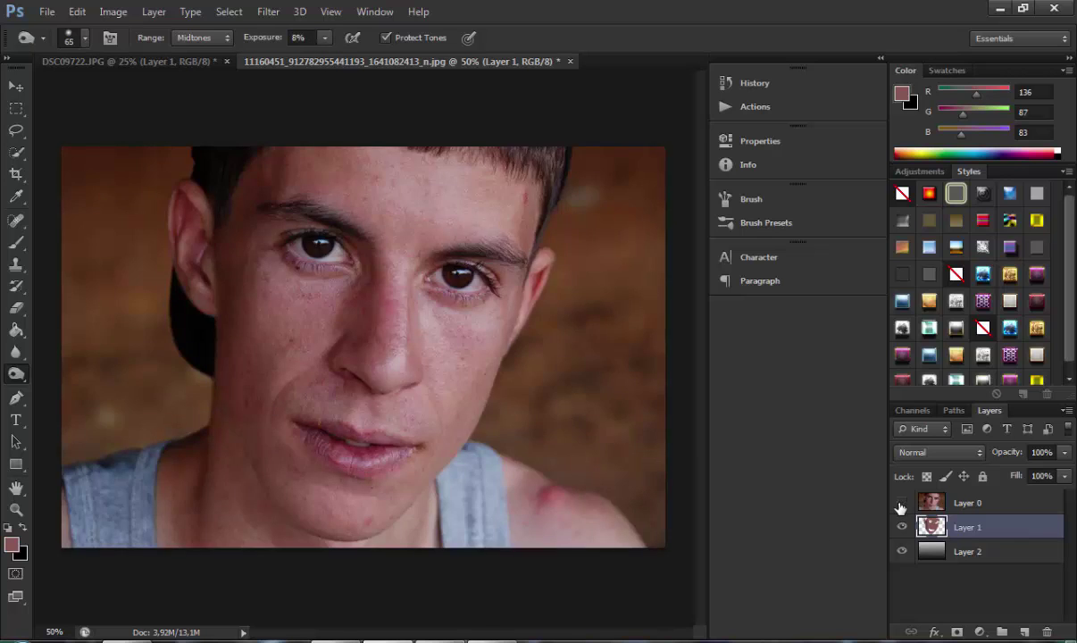
click(901, 503)
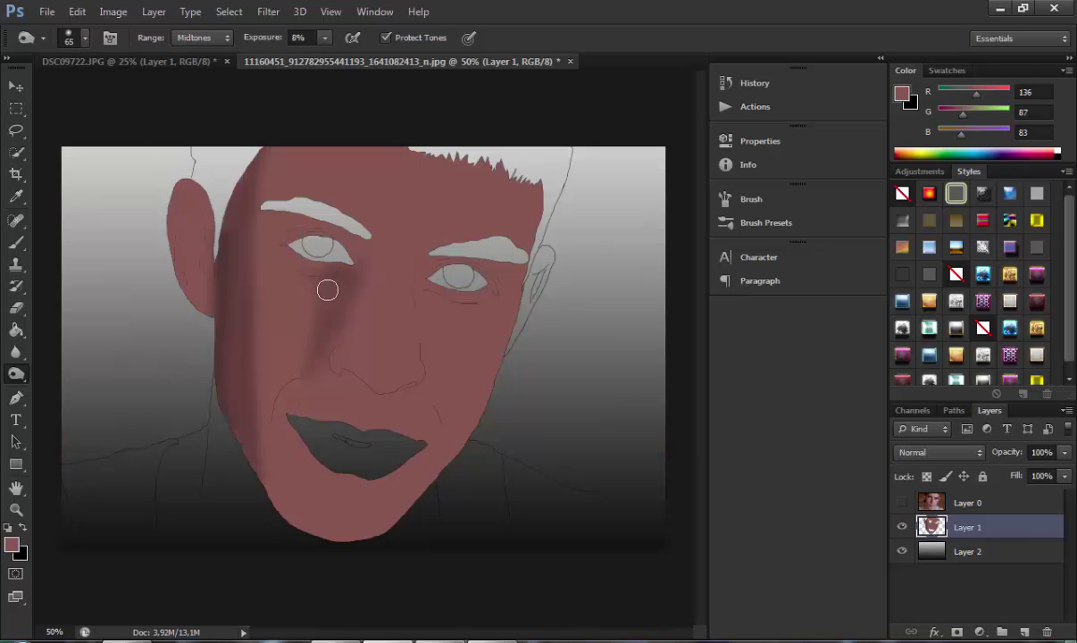
click(901, 502)
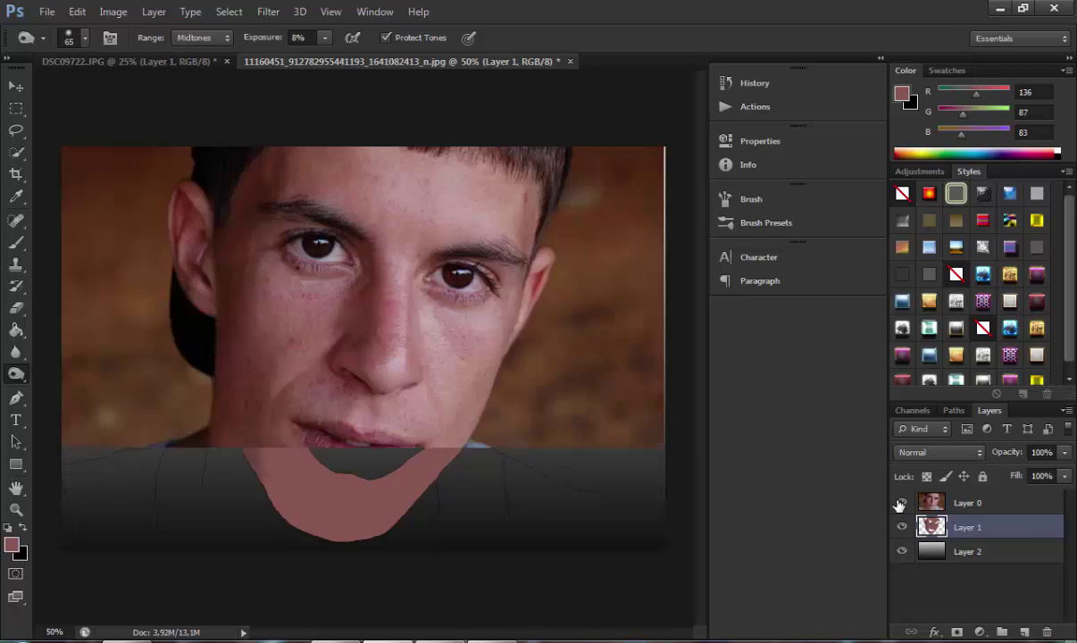
click(902, 503)
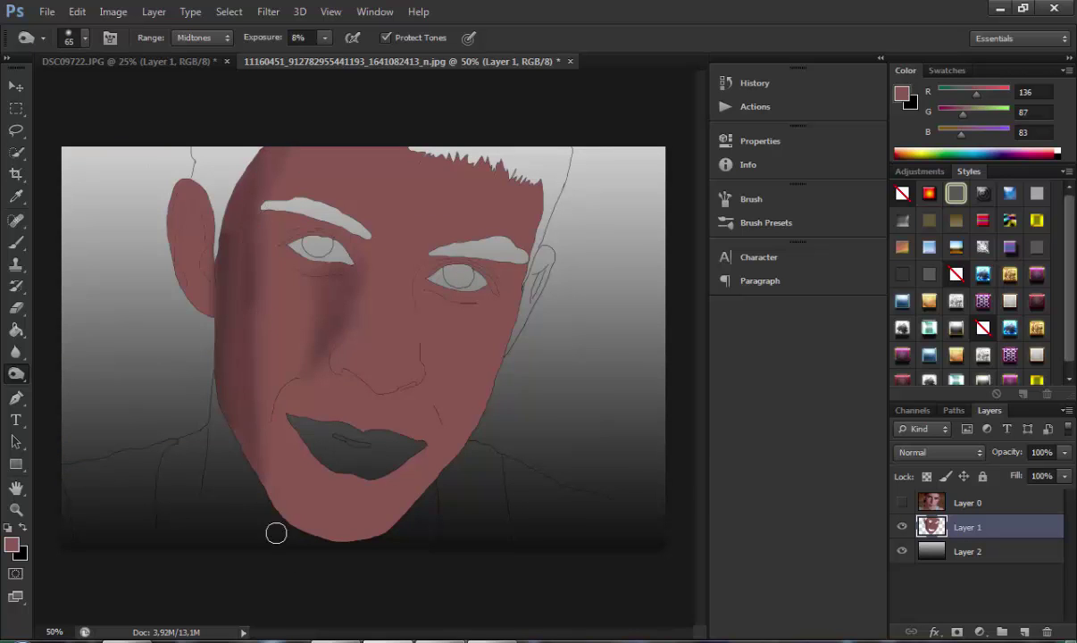
click(902, 503)
click(902, 503)
click(902, 503)
click(902, 503)
click(902, 503)
click(901, 502)
Sample the dark brown hair colour from the photo and fill the front and right part of the hair on Layer 1.
click(901, 503)
key(i)
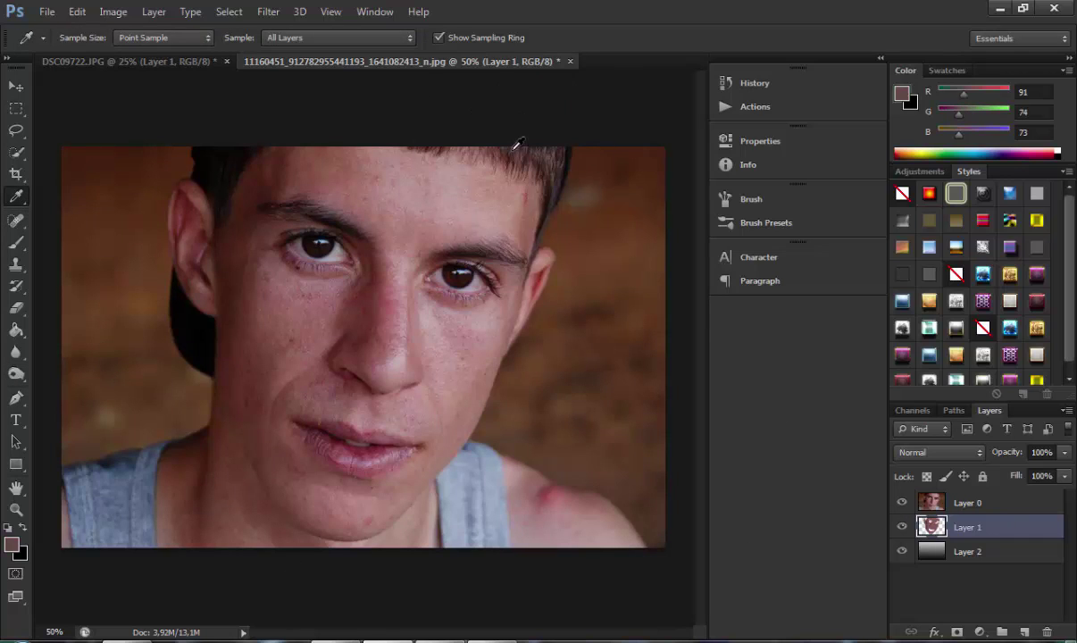
click(493, 148)
key(g)
click(902, 502)
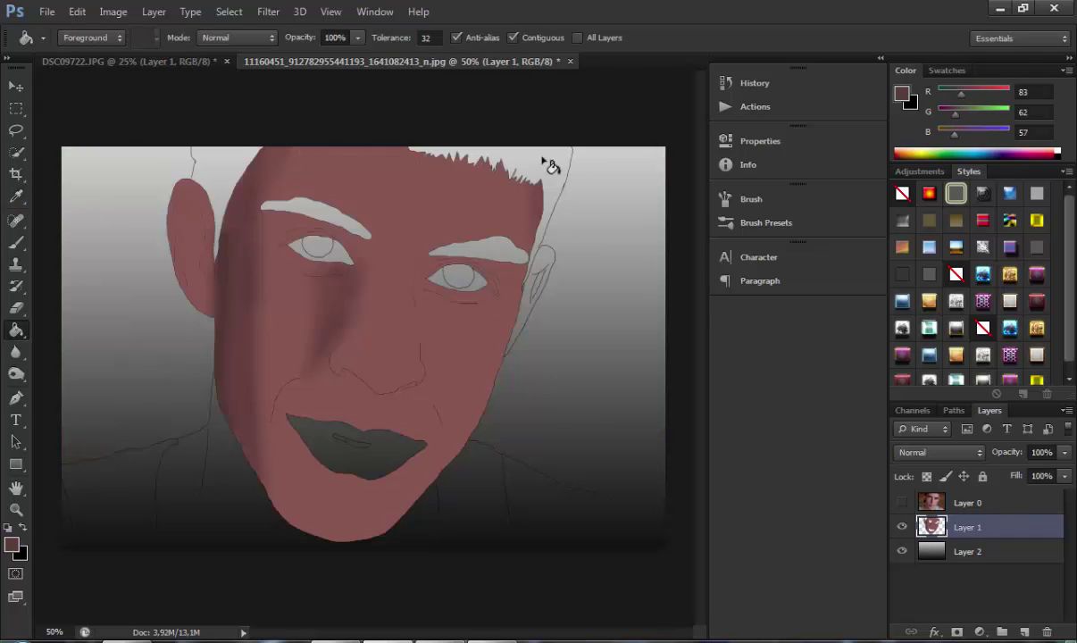
click(544, 162)
Undo the trial fill above the left ear and close the gap in the hair outline there with the black Brush.
click(229, 172)
key(ctrl+z)
key(ctrl+plus)
drag(700, 390, 700, 345)
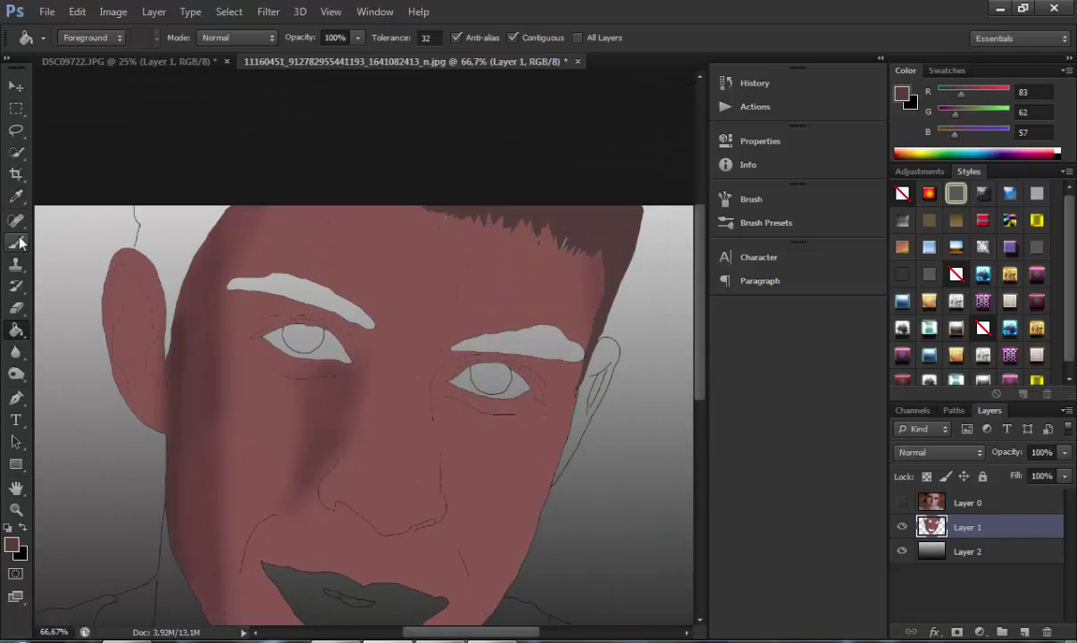
click(18, 242)
key(x)
key(ctrl+plus)
drag(501, 634, 486, 633)
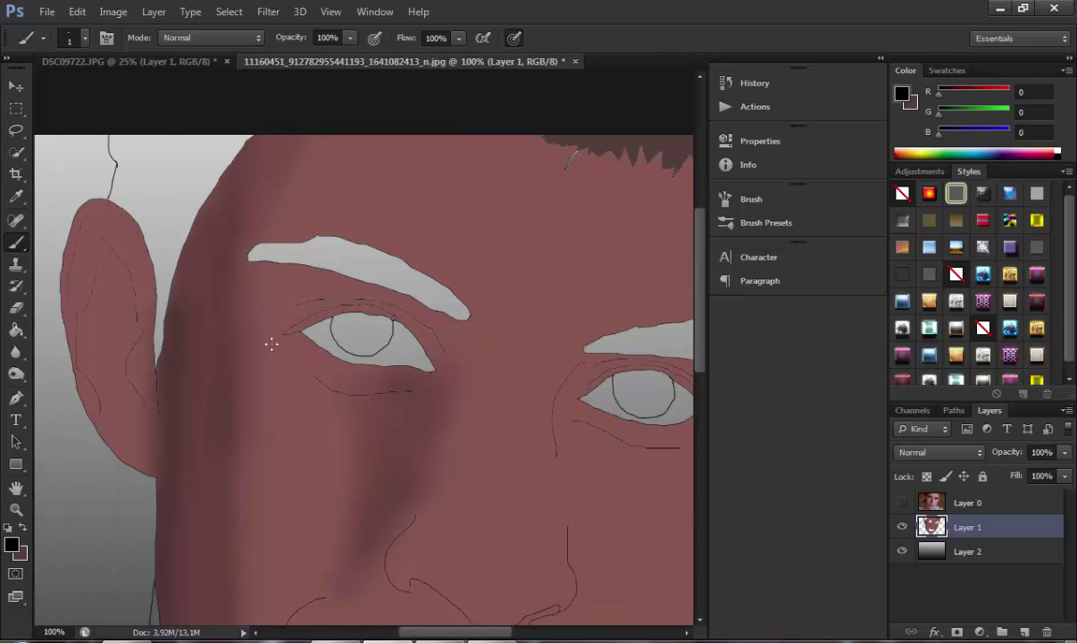
Fill the hair area above the left ear with the sampled dark brown instead of black.
key(ctrl+minus)
key(ctrl+minus)
click(17, 331)
click(225, 179)
key(ctrl+z)
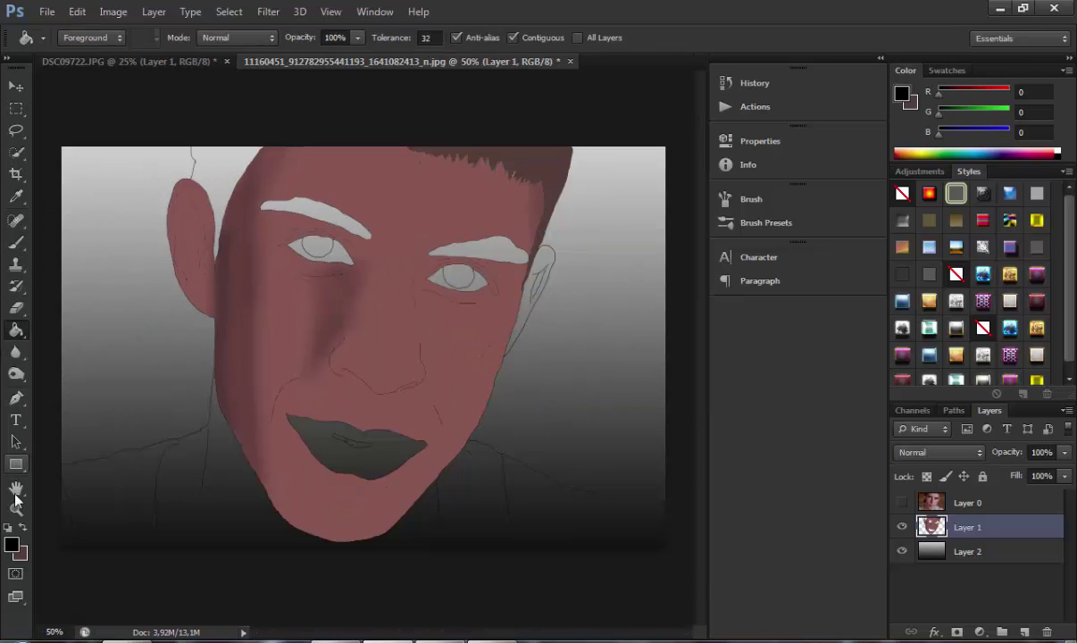
click(23, 527)
click(225, 177)
Show the photo and trace the edge of the black cap behind the left ear with a 1-pixel black Brush.
click(901, 502)
click(902, 503)
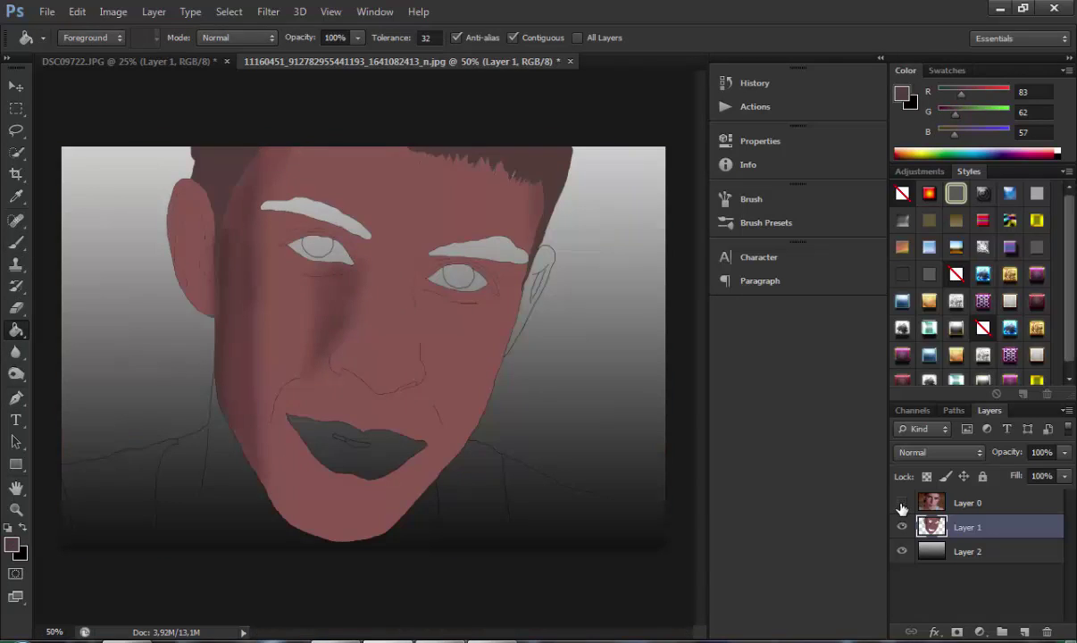
click(902, 503)
click(902, 502)
click(902, 502)
key(ctrl+plus)
key(ctrl+plus)
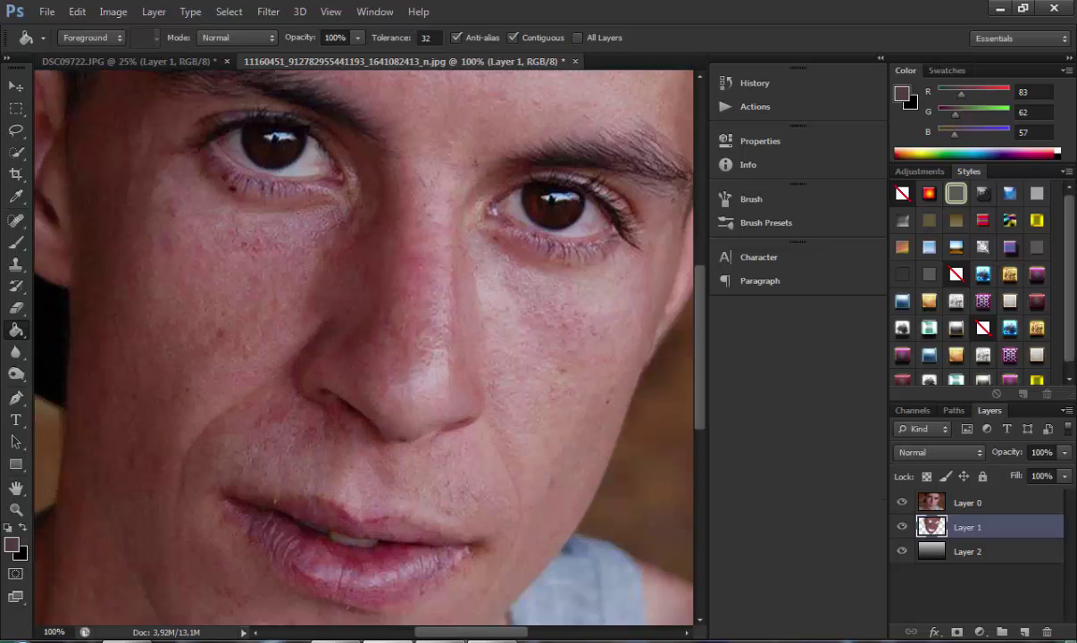
scroll(116, 367, left, 4)
key(d)
key(b)
key(ctrl+plus)
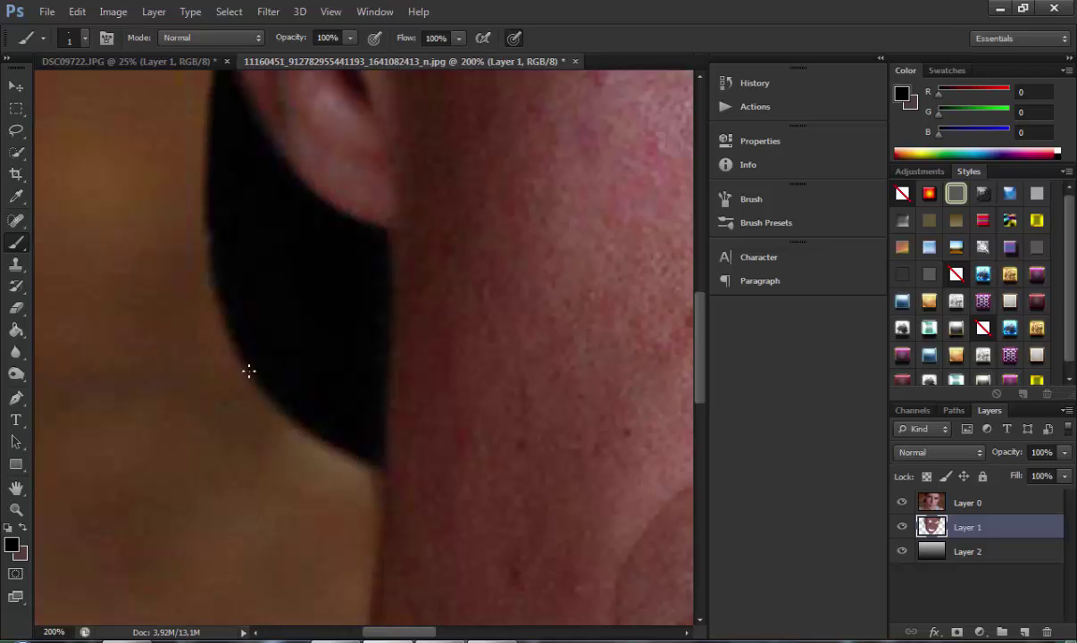
scroll(203, 204, up, 3)
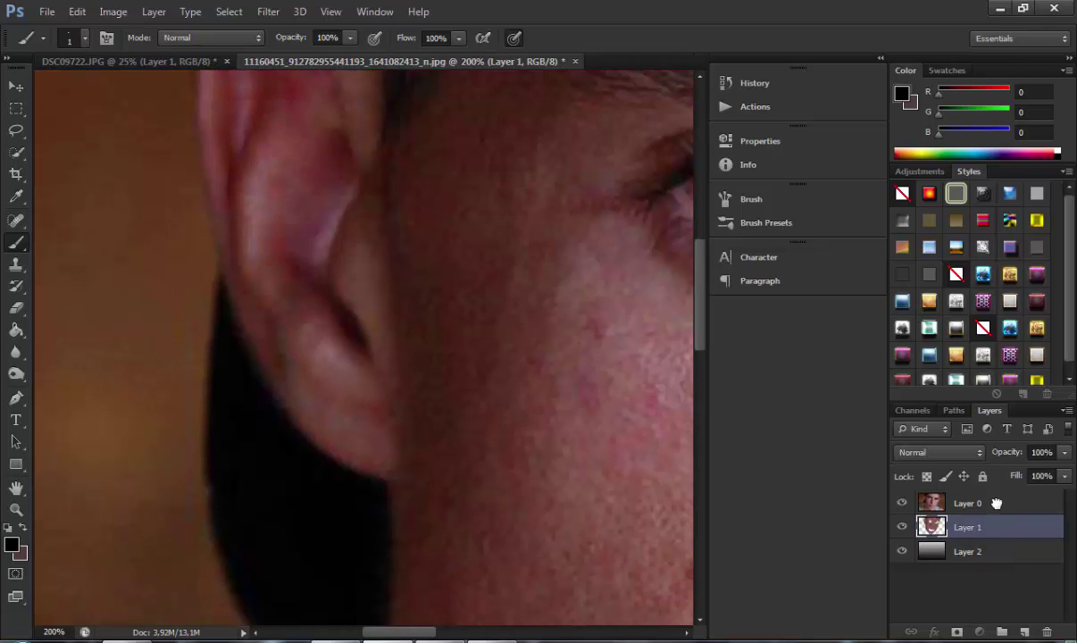
Hide the photo, make Layer 1 active and join the cap outline to the edge of the left ear.
click(930, 503)
click(902, 503)
click(1036, 551)
click(967, 527)
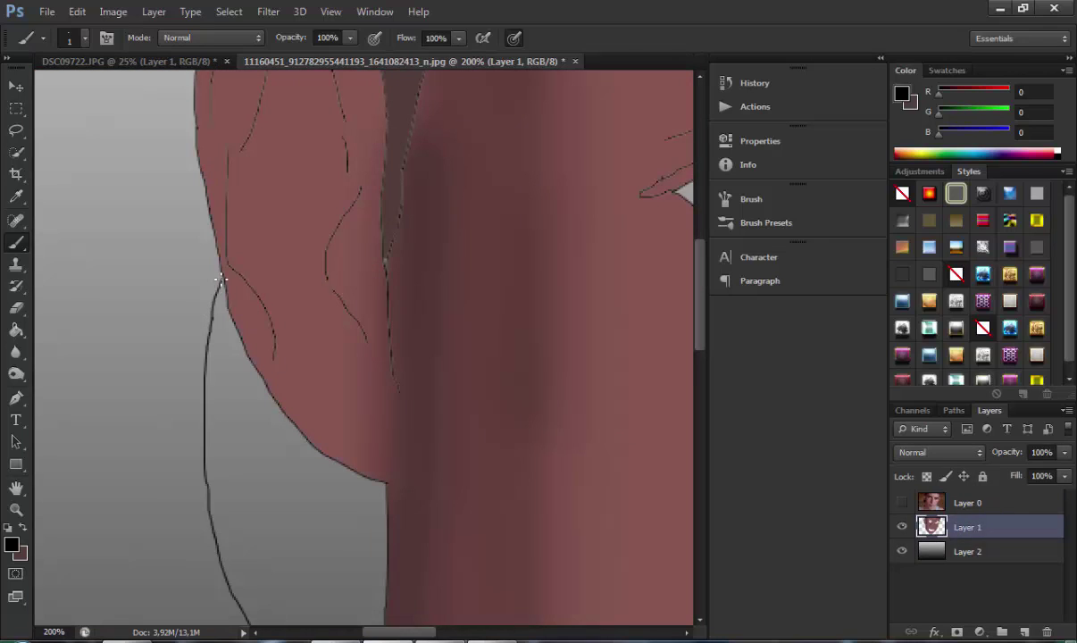
Fill the cap area behind the left ear with black, checking its colour against the photo.
key(ctrl+minus)
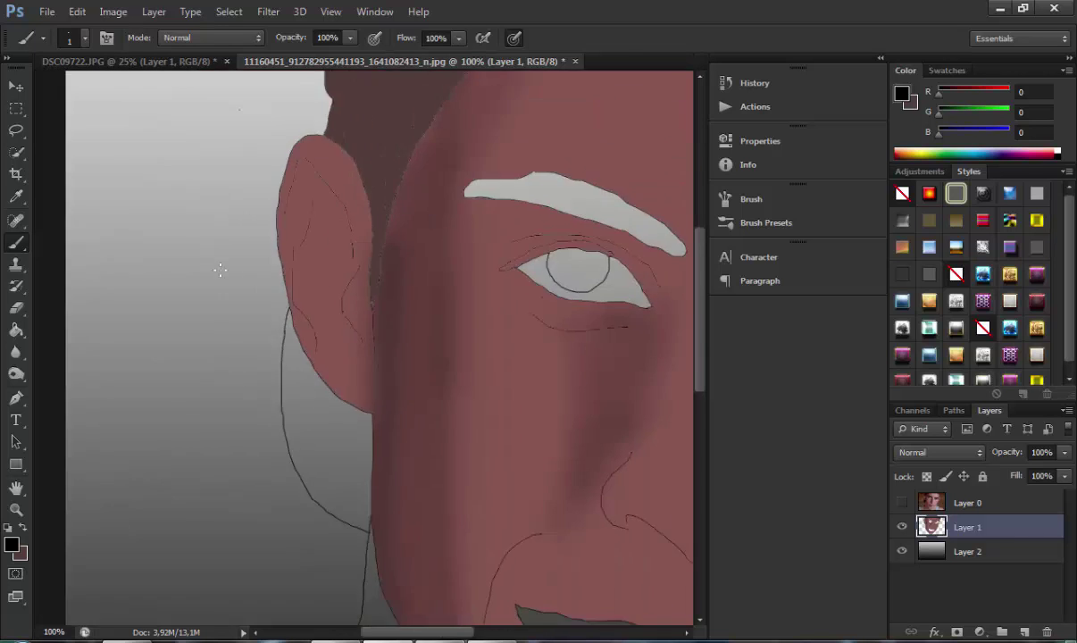
key(ctrl+minus)
click(901, 502)
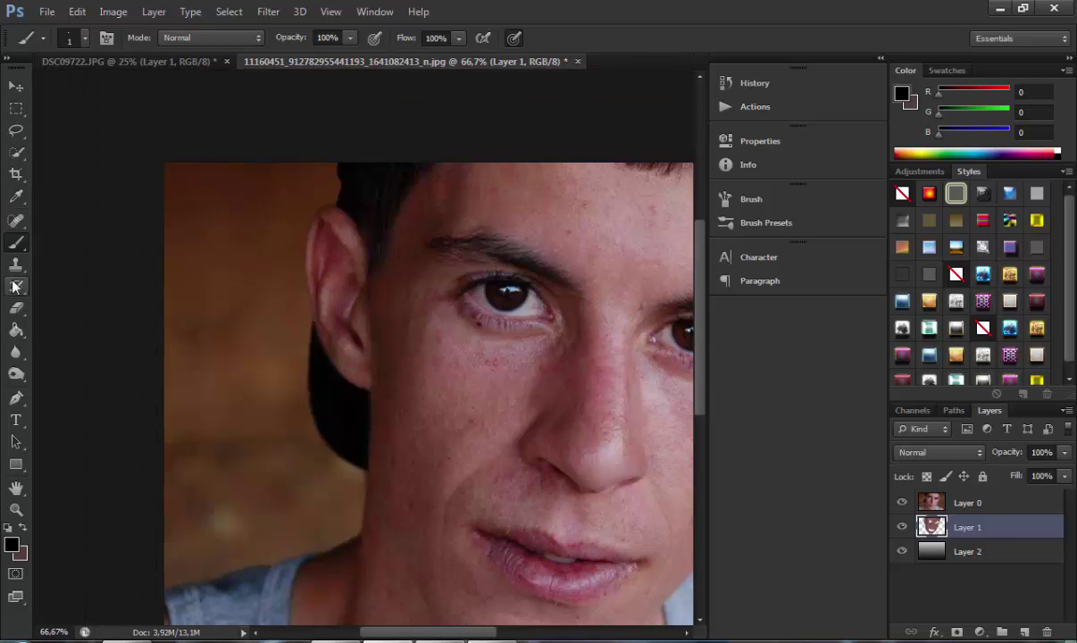
click(16, 329)
click(11, 544)
click(1011, 327)
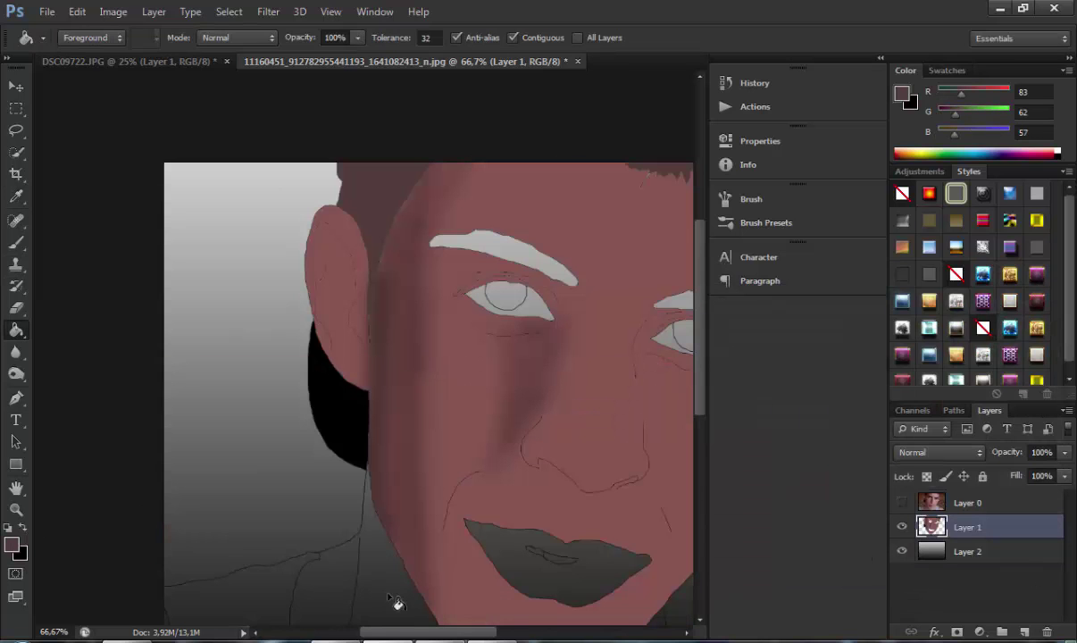
Try to fill the neck with a dark reddish brown sampled from the photo's neck shadow, and undo the fill.
scroll(705, 419, down, 3)
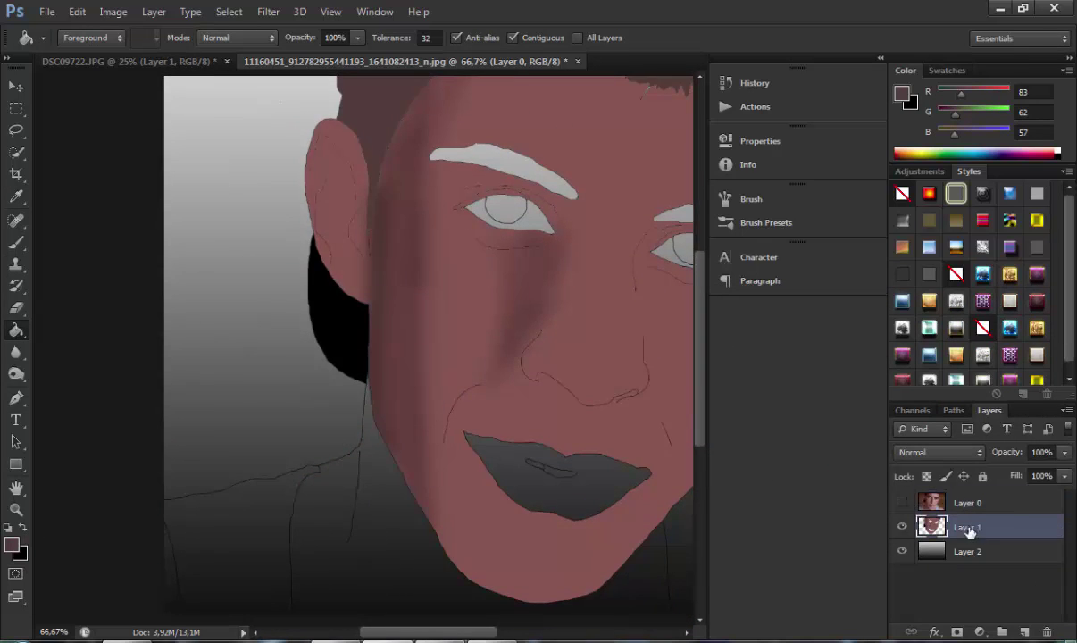
click(902, 503)
click(11, 545)
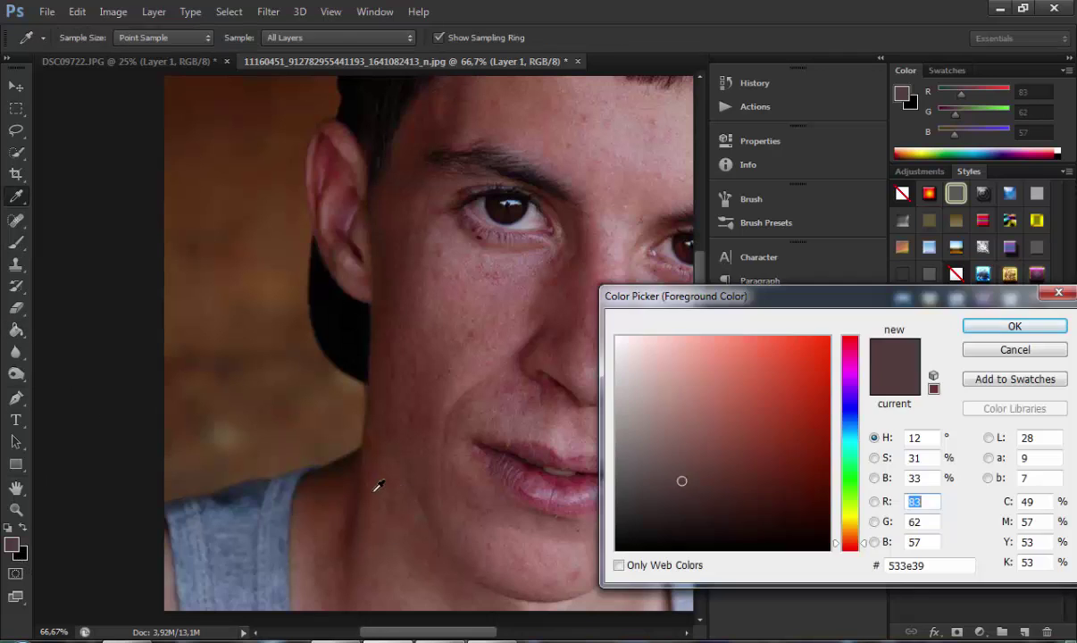
click(377, 487)
click(1013, 325)
click(901, 503)
click(437, 578)
key(ctrl+z)
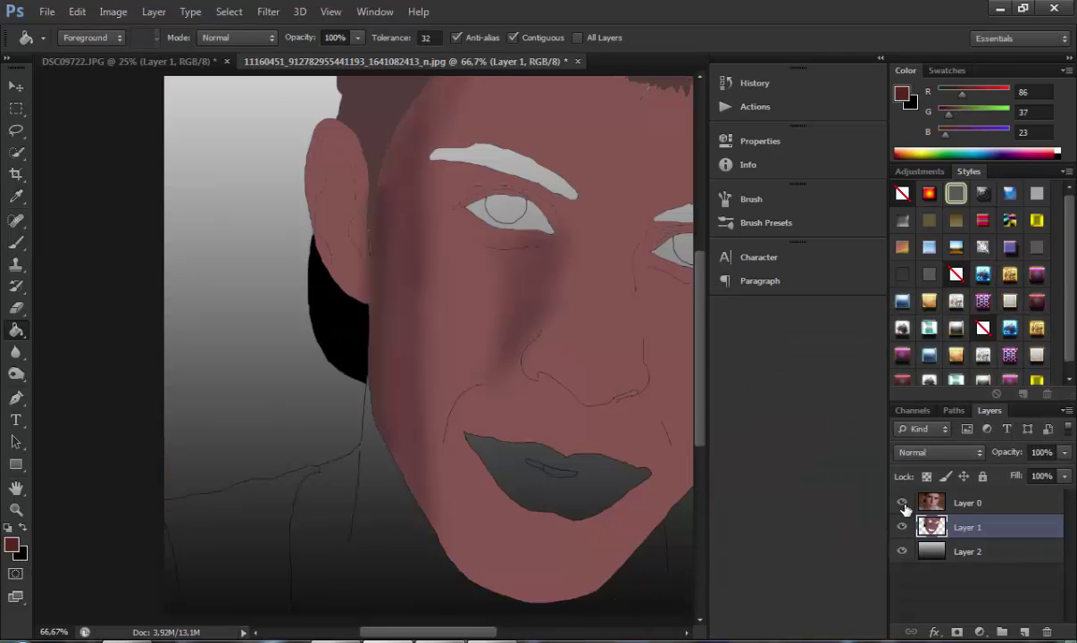
Sample a lighter brown (RGB 94, 55, 38) from the neck in the photo and fill the neck on Layer 1.
click(902, 503)
click(11, 544)
click(404, 473)
click(1011, 327)
click(902, 503)
click(385, 589)
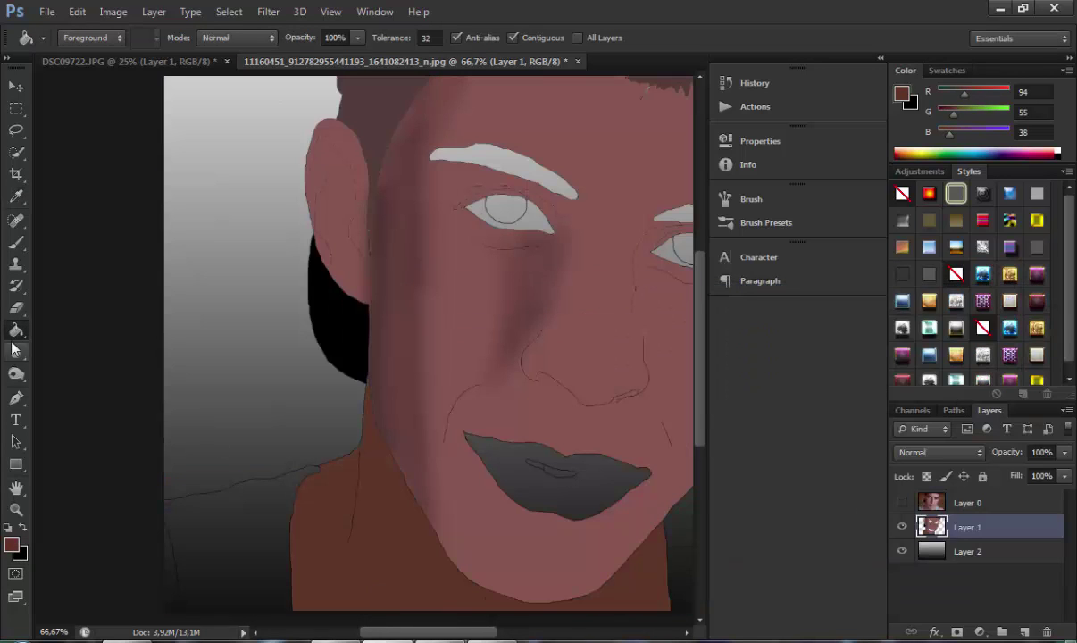
Extend the right shoulder's outline down to the picture's lower edge with the black Brush.
scroll(505, 595, right, 5)
click(16, 243)
key(x)
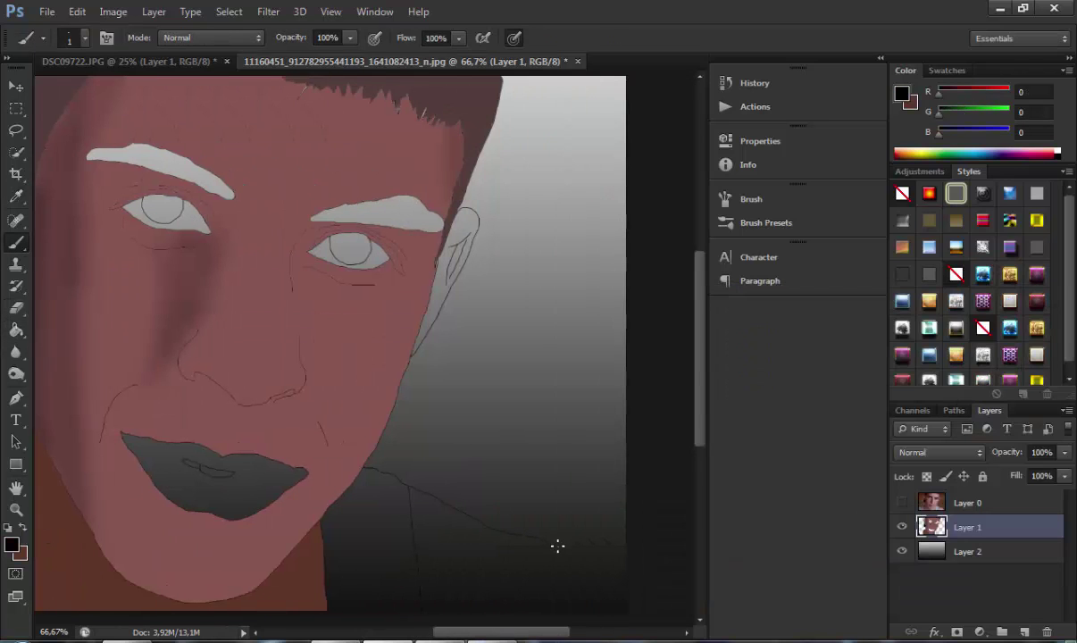
key(ctrl+plus)
key(ctrl+plus)
drag(549, 633, 568, 633)
drag(704, 365, 704, 452)
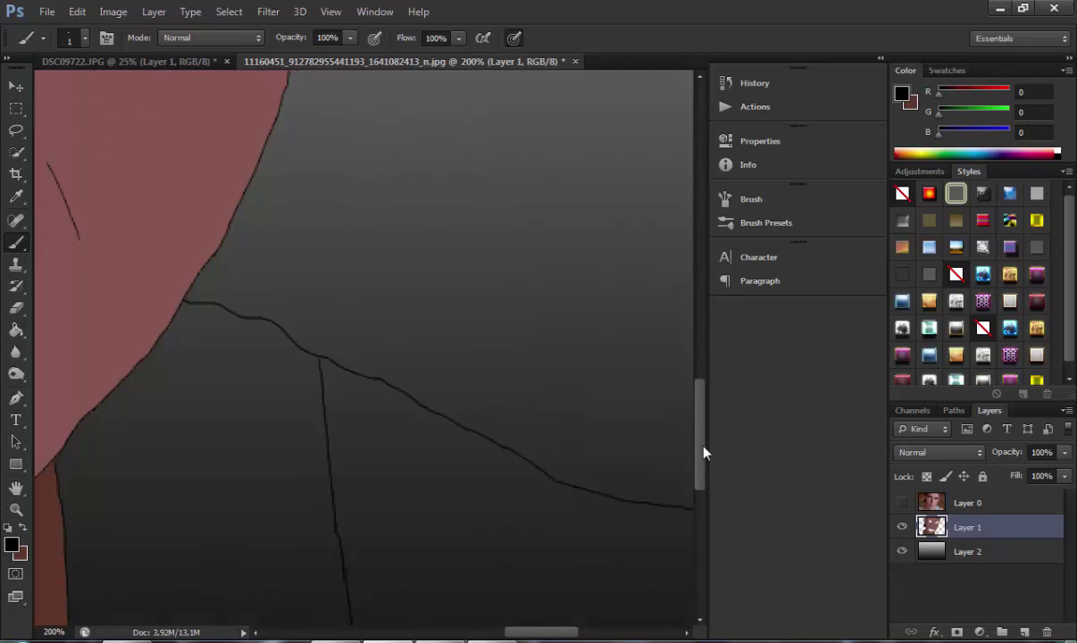
drag(547, 632, 575, 632)
key(ctrl+minus)
key(ctrl+minus)
drag(503, 633, 453, 633)
drag(698, 442, 696, 416)
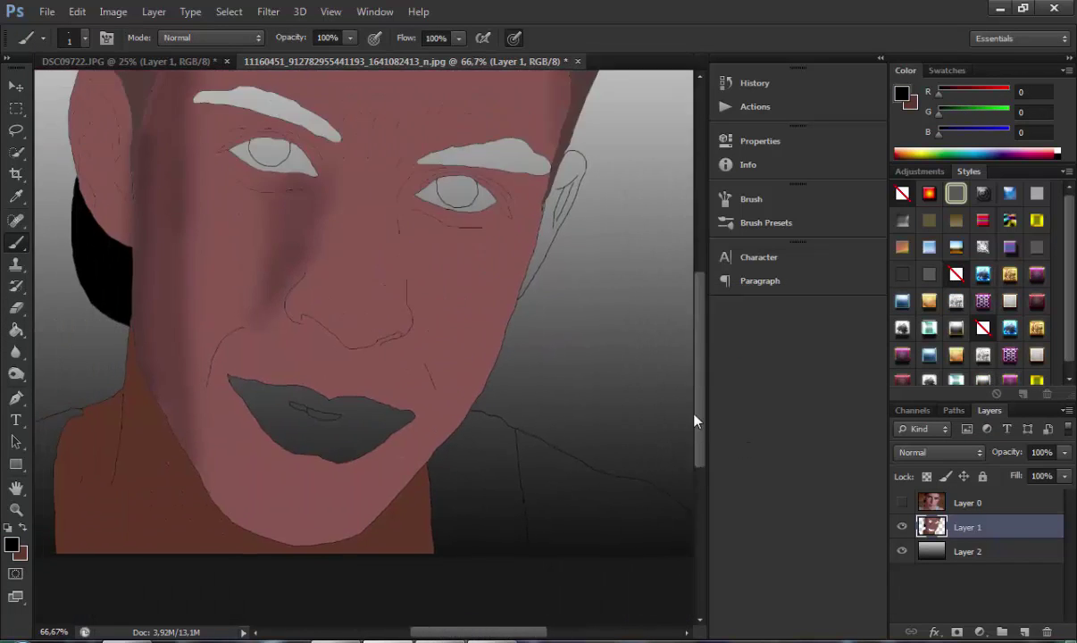
Fill the right shoulder with the neck's brown, undoing the accidental black fill.
click(16, 331)
click(580, 539)
click(23, 528)
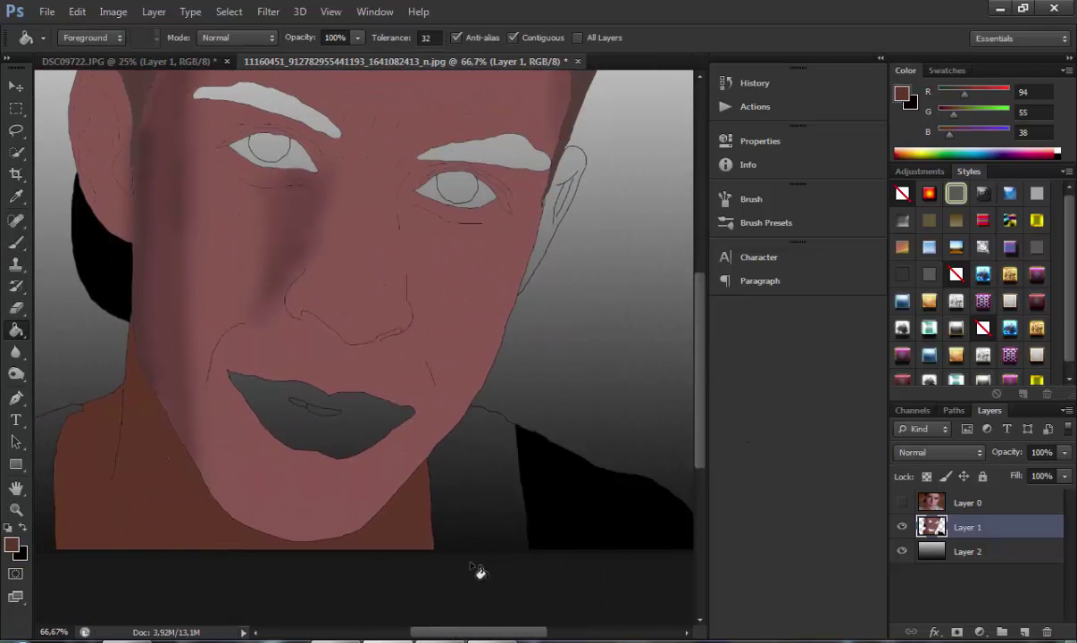
key(ctrl+z)
click(650, 509)
drag(698, 416, 687, 390)
scroll(687, 395, up, 2)
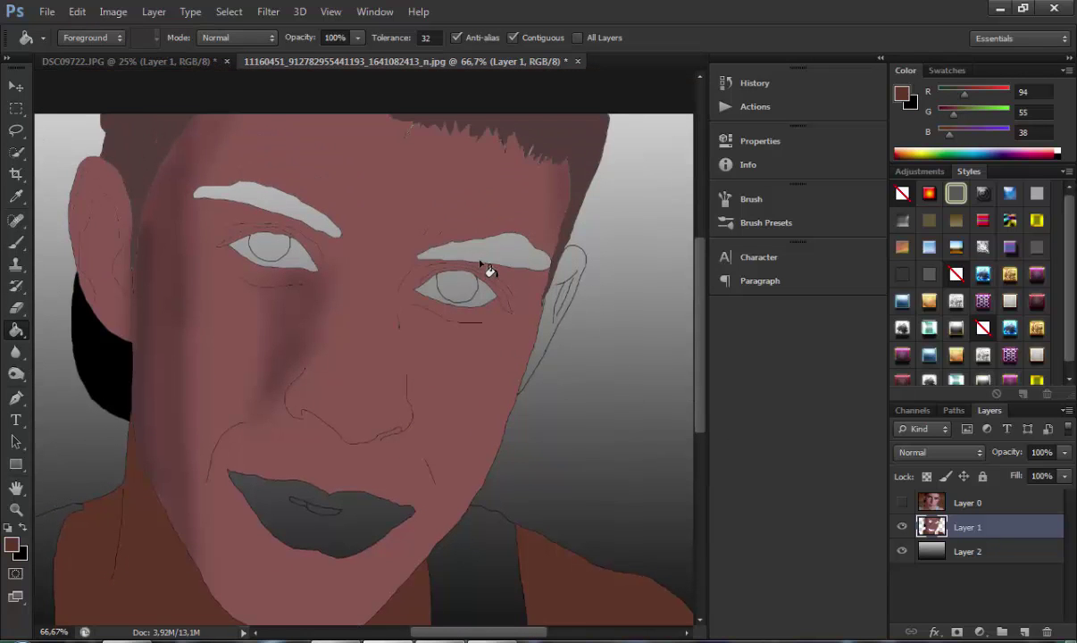
Compare with the photo and burn soft shadows at 8% exposure into the neck's left side, undoing the stroke on its right edge.
click(902, 503)
click(902, 503)
key(o)
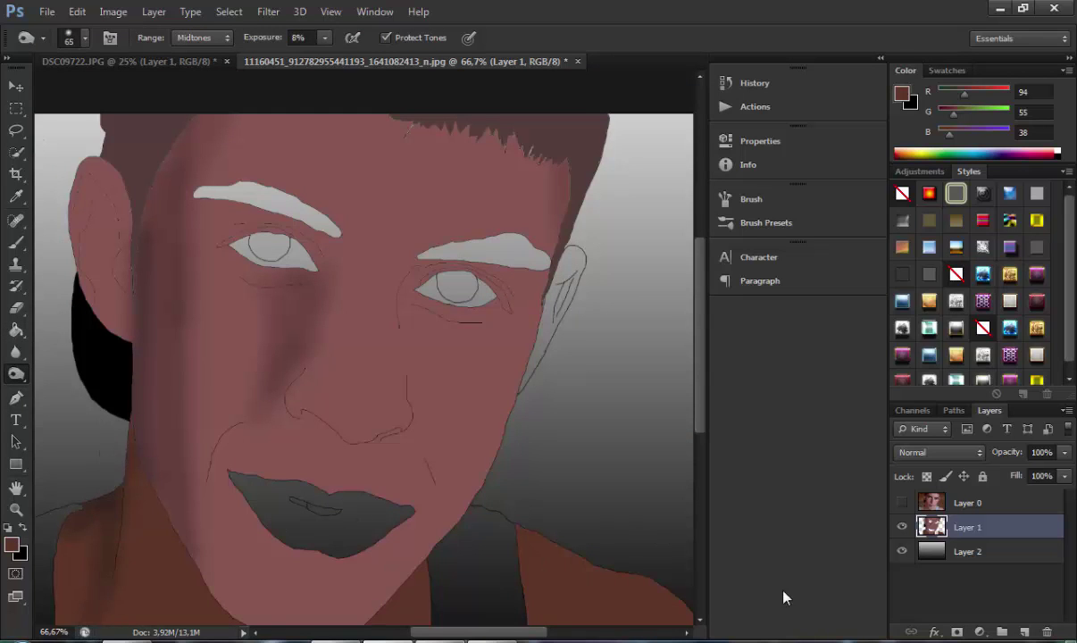
scroll(432, 526, down, 5)
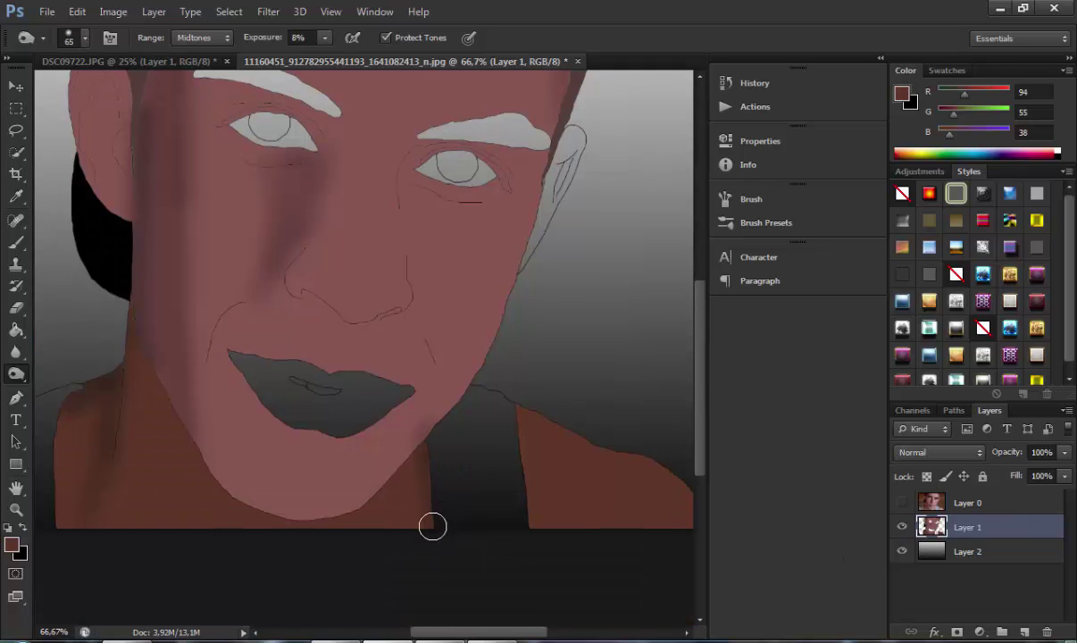
key(ctrl+z)
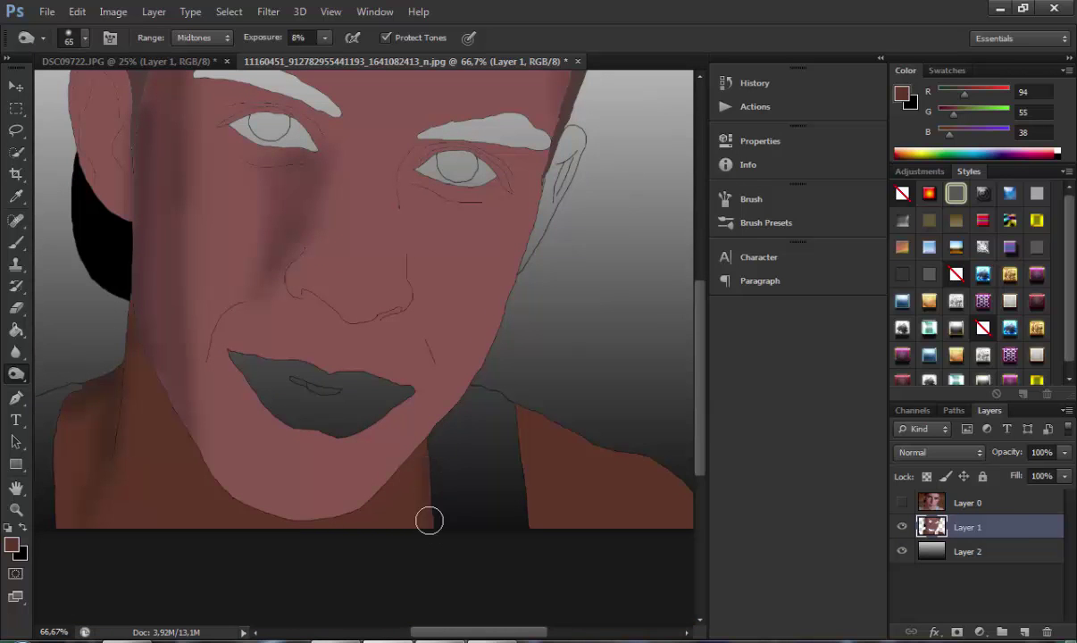
Deepen the shadow on the neck's left side and burn a soft shadow into the middle of the left ear.
scroll(225, 505, left, 5)
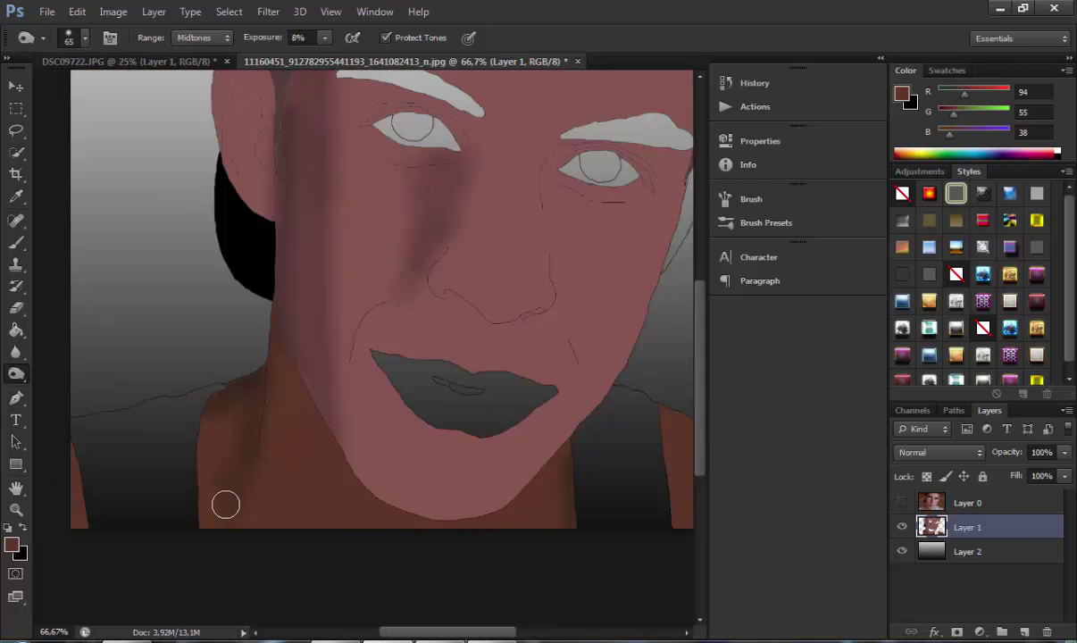
scroll(702, 385, up, 3)
key(ctrl+minus)
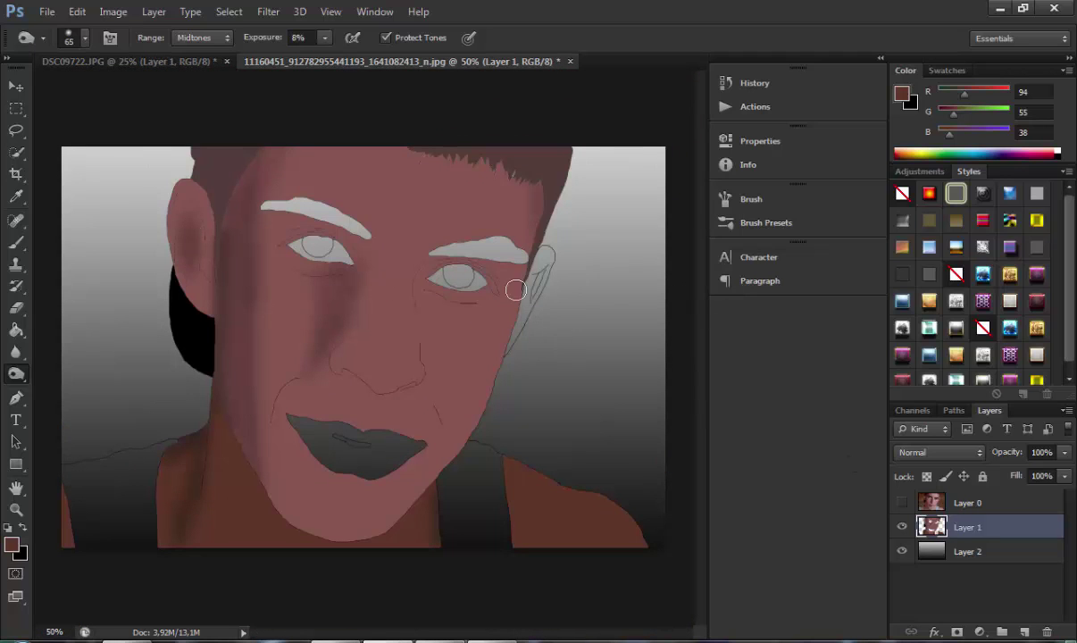
Fill the right ear with the face's skin tone, RGB 136, 87, 83, using the Paint Bucket.
click(18, 330)
click(14, 545)
click(484, 337)
key(Return)
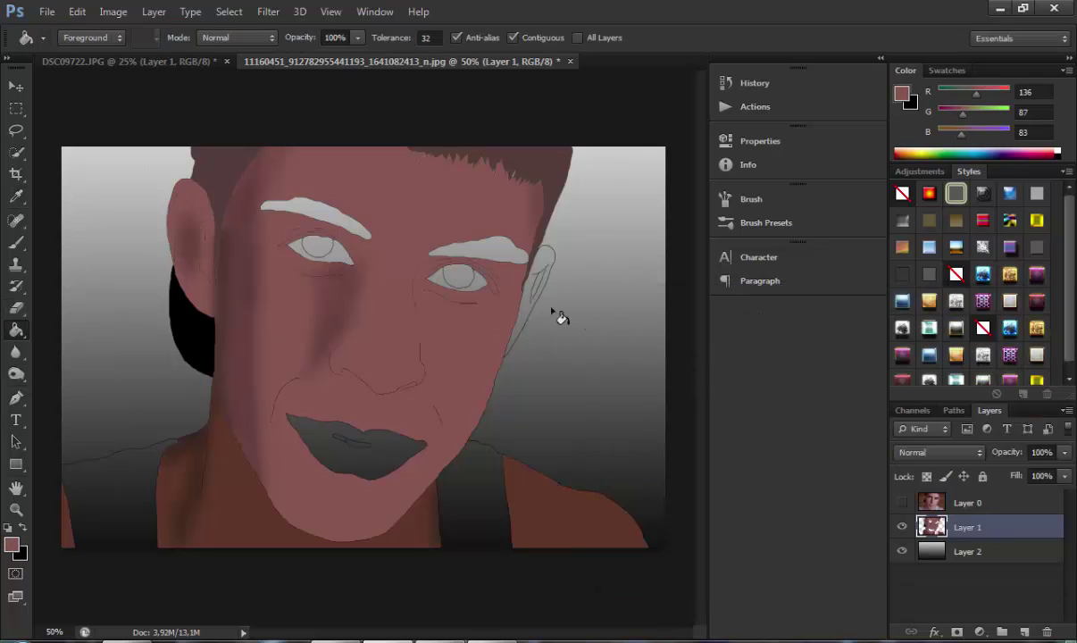
click(524, 308)
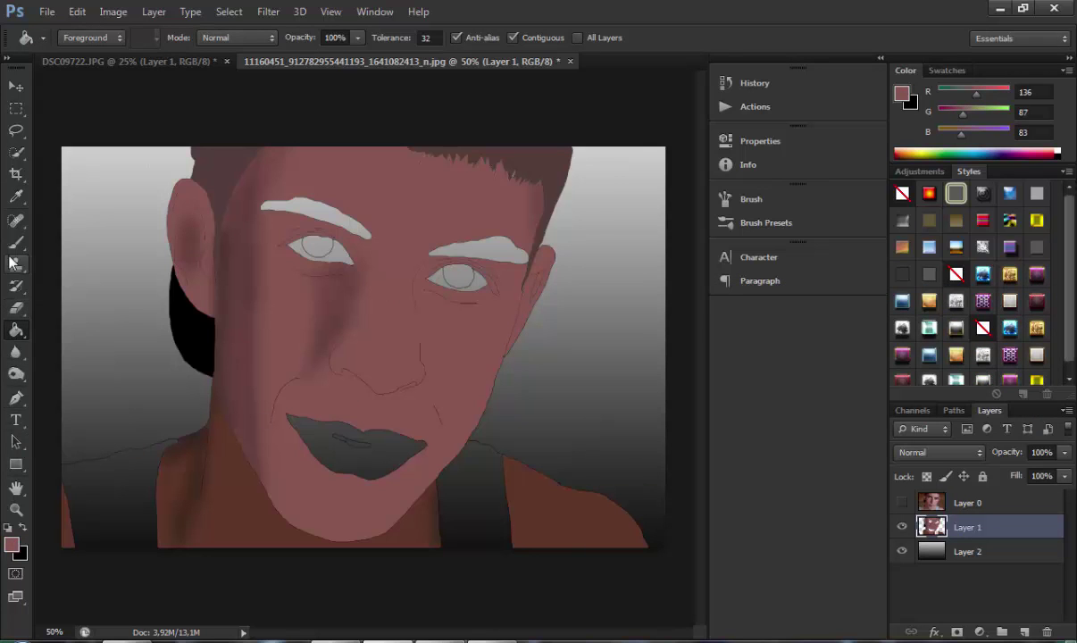
click(17, 243)
click(17, 374)
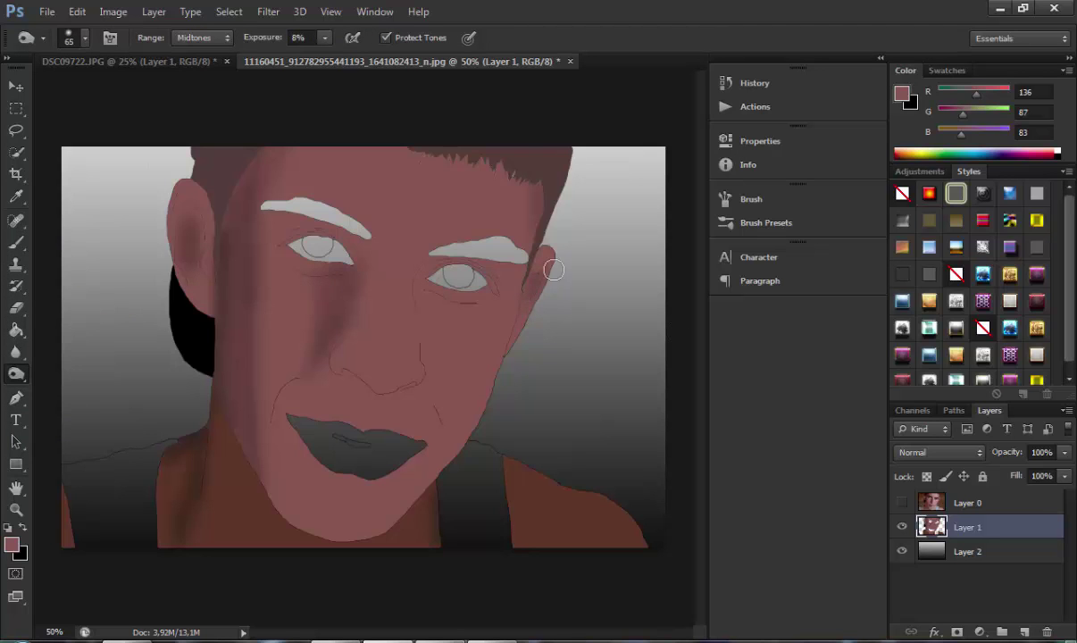
Fill both irises with dark brown, RGB 60, 31, 14, after viewing the photo's eyes for reference.
click(903, 502)
click(16, 396)
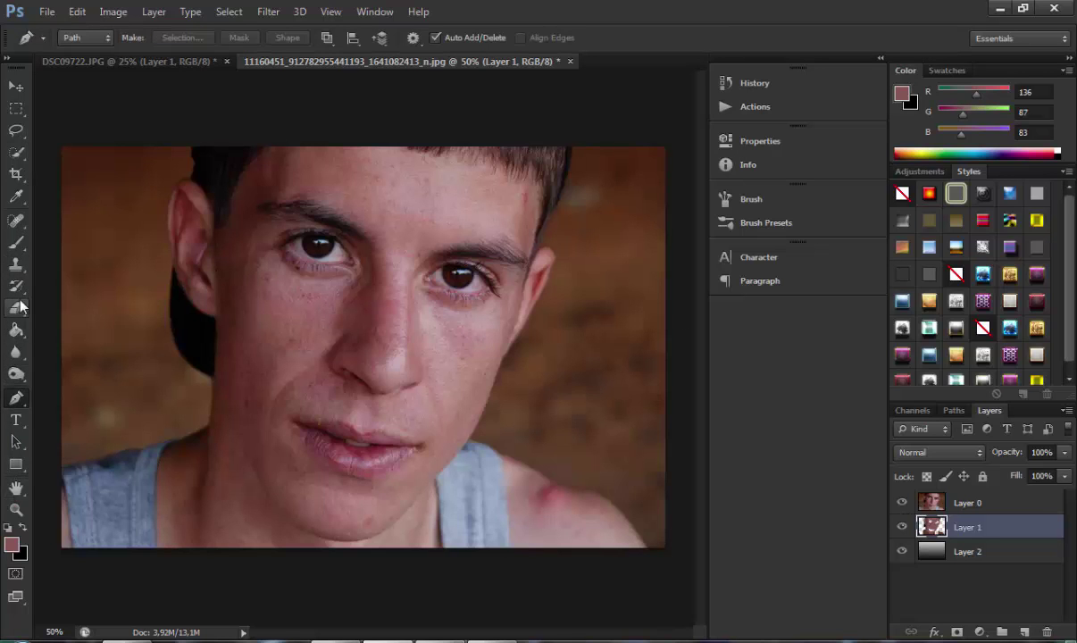
click(17, 330)
click(12, 545)
click(779, 498)
key(Return)
click(902, 503)
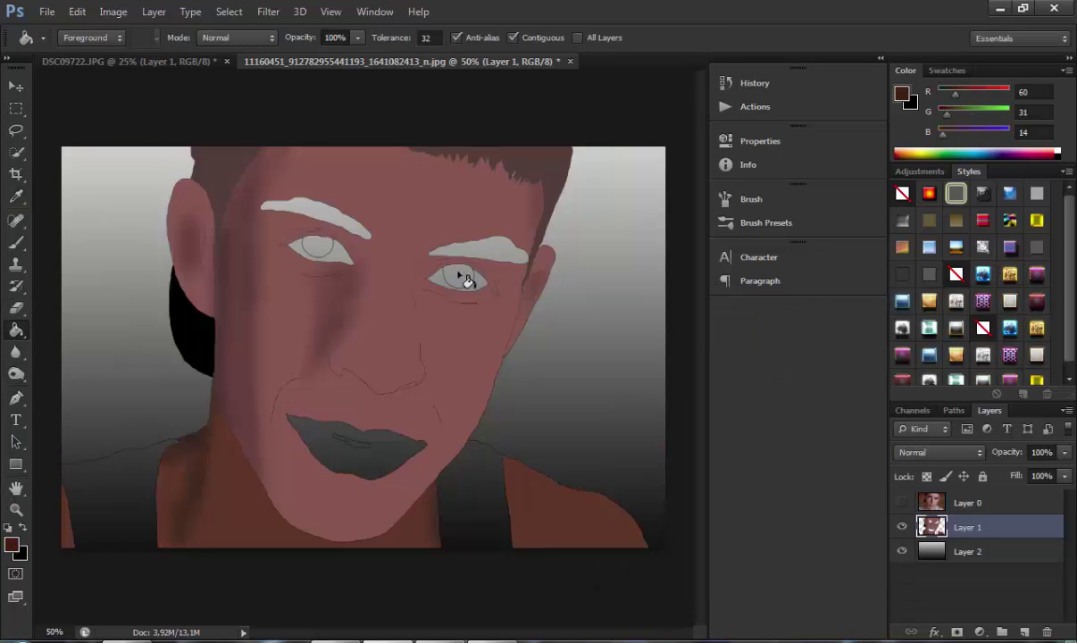
Fill the whites of both eyes with light grey-mauve, RGB 163, 152, 163, sampled from the photo.
click(902, 503)
click(13, 544)
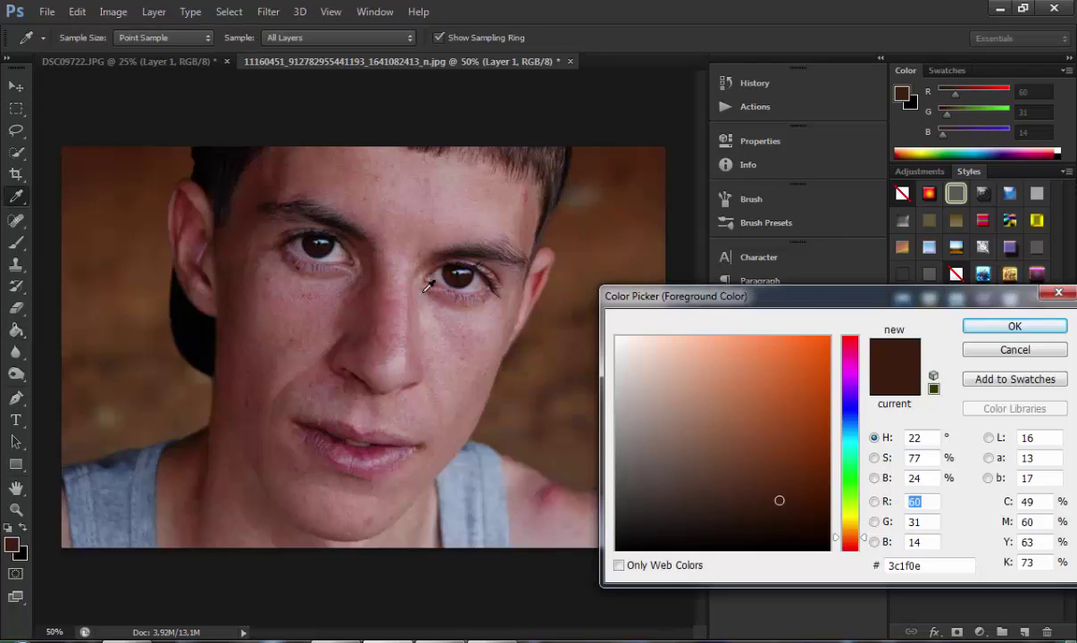
click(400, 276)
click(446, 271)
click(312, 242)
click(1037, 325)
click(902, 502)
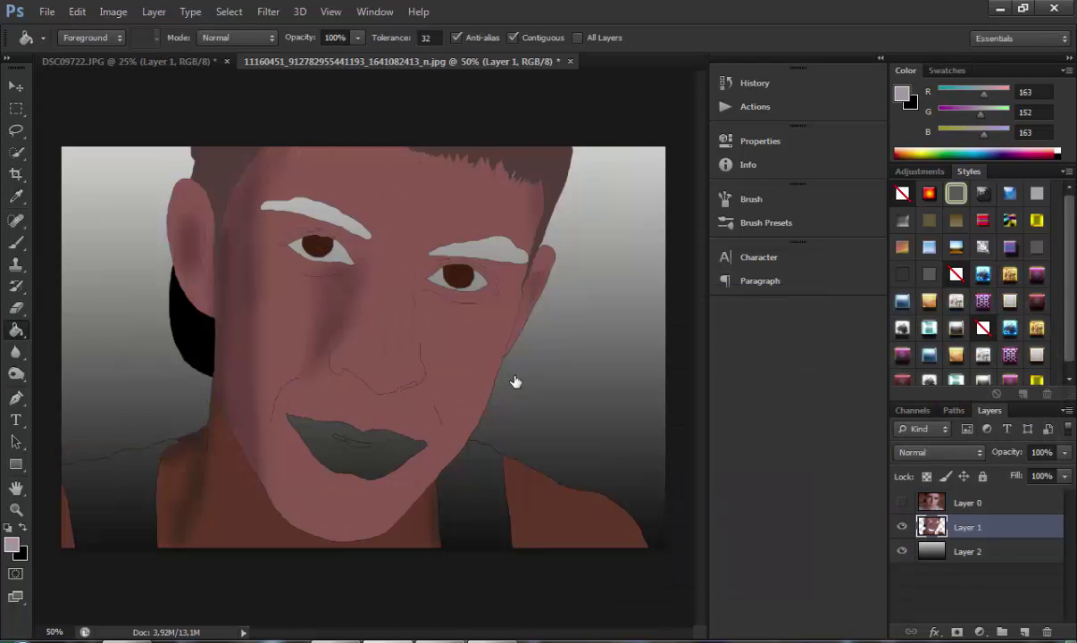
Fill both eyebrows with dark brown, RGB 51, 32, 31, sampled from the photo's eyebrow.
click(902, 503)
click(12, 545)
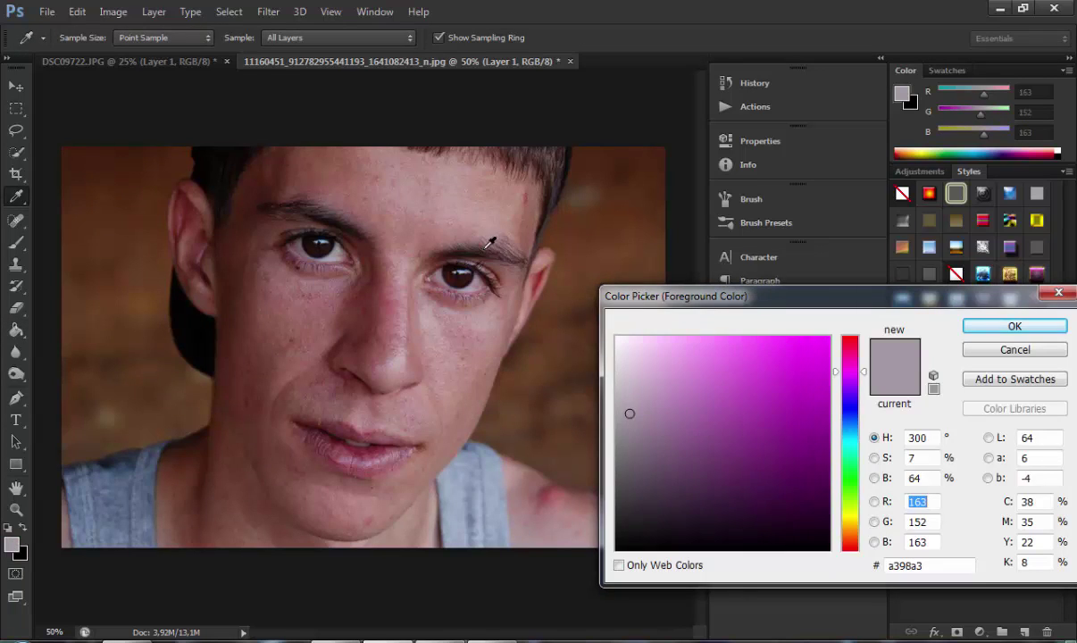
click(493, 239)
key(Return)
click(902, 503)
click(477, 250)
click(312, 210)
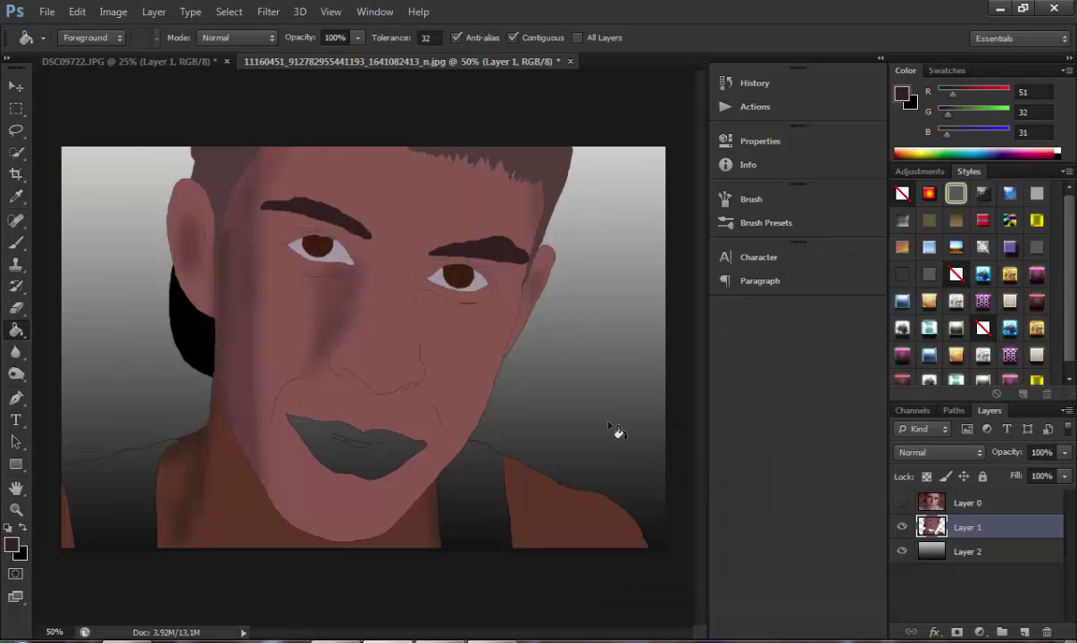
Fill the lips with muted red, RGB 113, 65, 65, chosen with the photo layer shown.
click(901, 503)
click(13, 545)
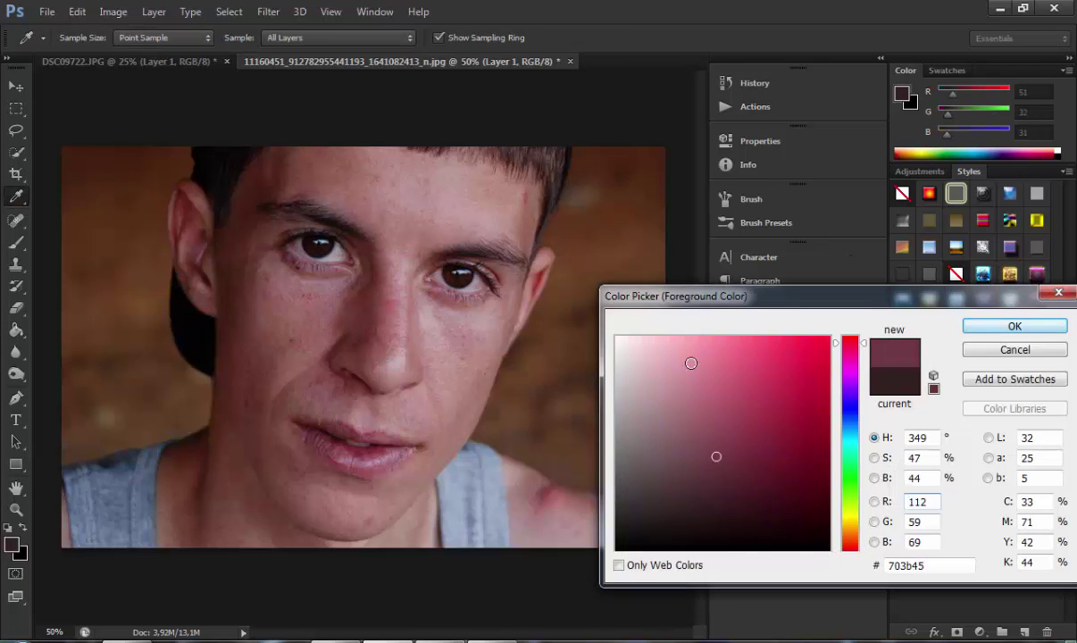
click(334, 398)
click(1009, 325)
click(902, 502)
click(400, 469)
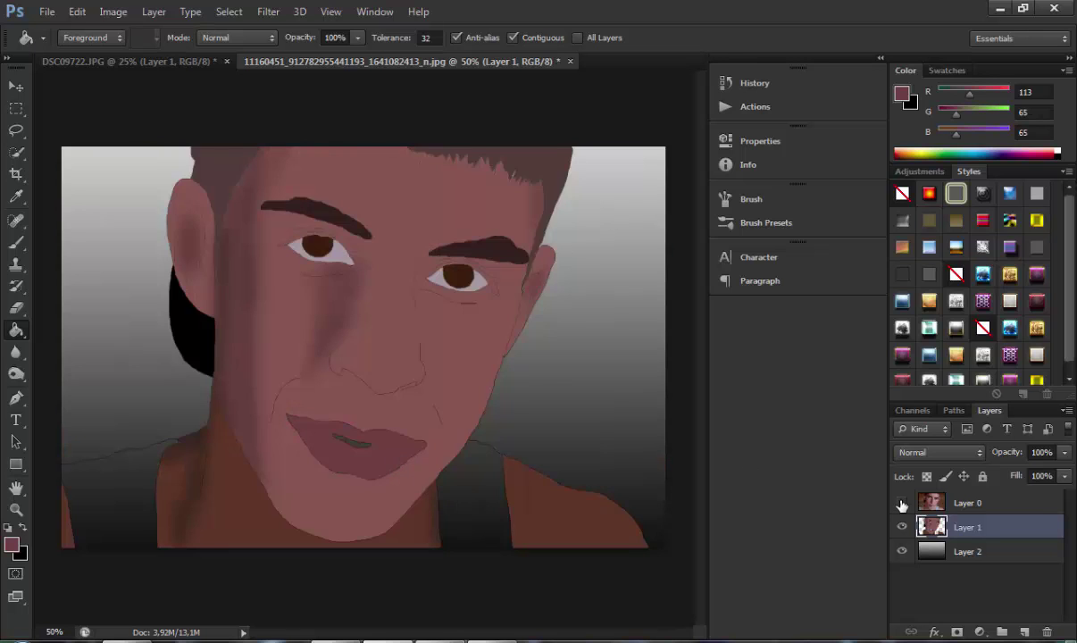
Fill the small gap between the lips with off-white, RGB 236, 226, 223, for the teeth.
click(902, 502)
key(i)
click(334, 417)
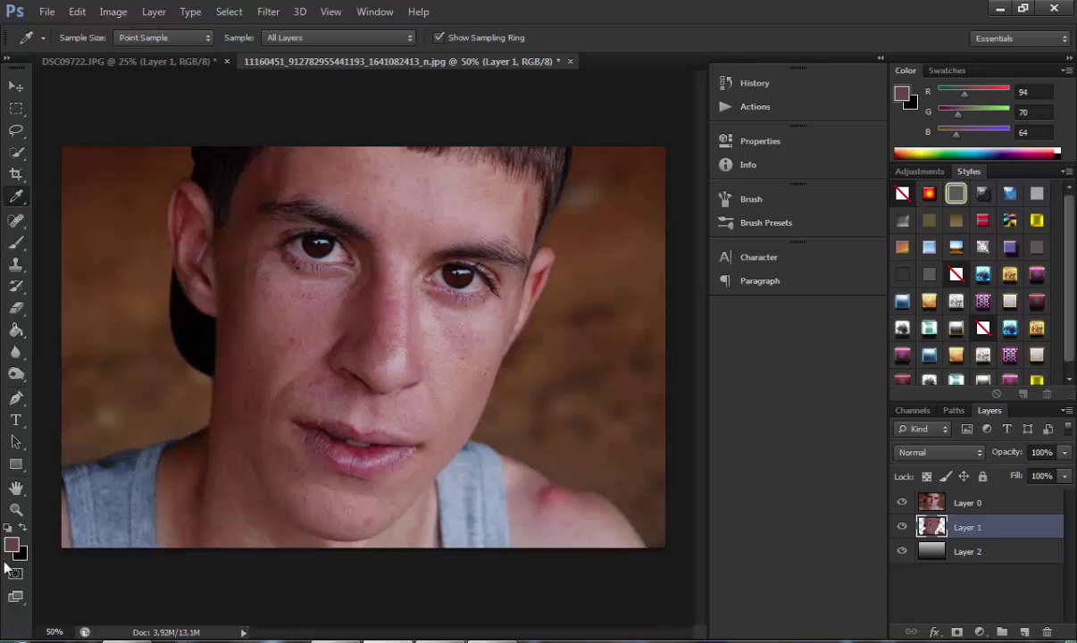
click(12, 545)
click(642, 361)
click(625, 353)
click(1009, 325)
click(902, 503)
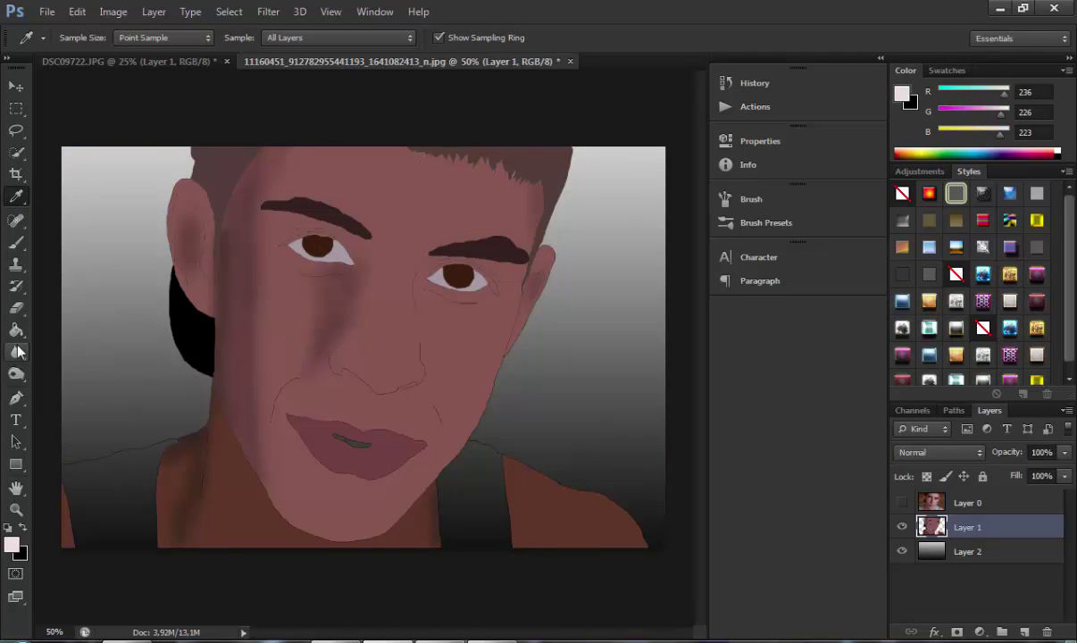
click(16, 329)
click(355, 446)
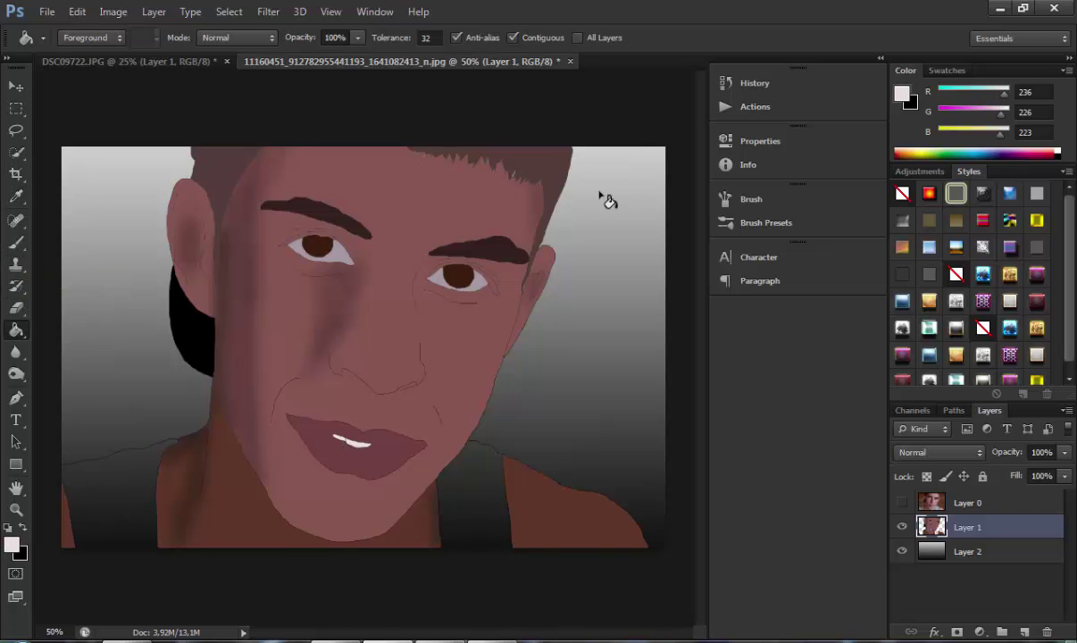
click(16, 220)
click(16, 265)
click(16, 352)
click(16, 331)
right_click(331, 433)
Fill the tank top's straps with blue-grey, RGB 85, 101, 126, sampled from the photo's shirt.
click(16, 336)
click(902, 502)
click(11, 545)
click(132, 501)
click(1015, 325)
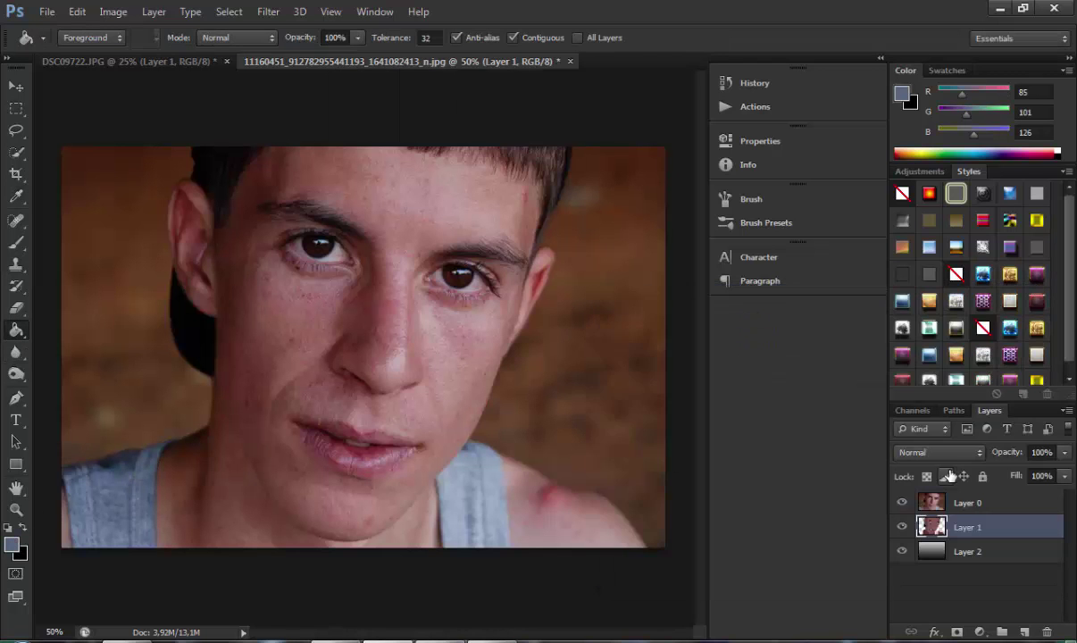
click(902, 502)
click(493, 486)
key(ctrl+minus)
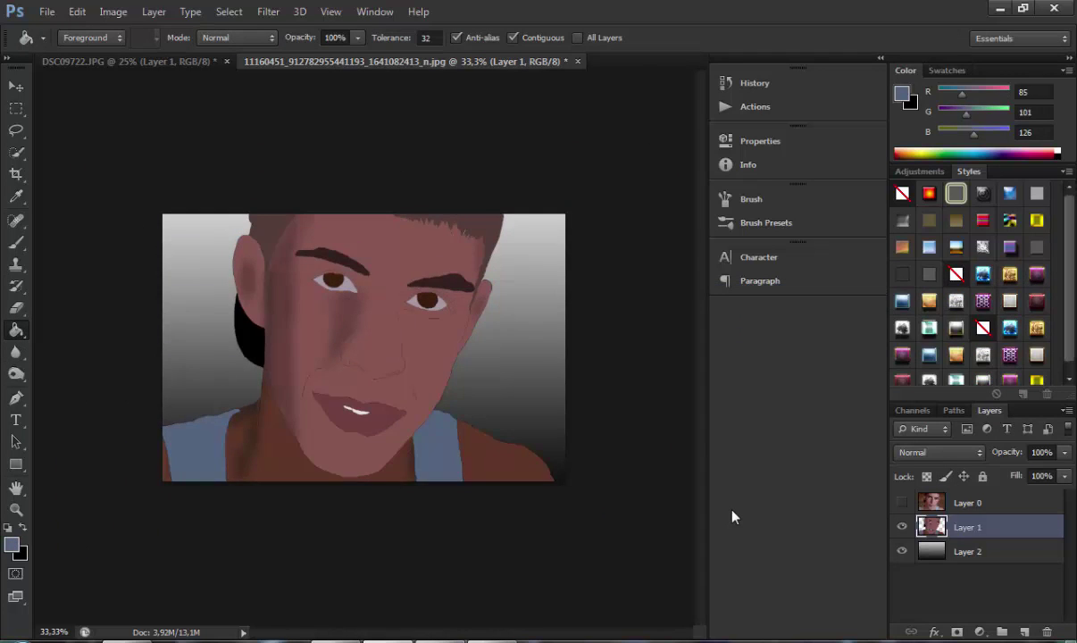
Reset the colours to default black and white and add a text layer with the signature name at 30 pt.
key(ctrl+plus)
key(ctrl+plus)
drag(700, 336, 701, 351)
click(16, 419)
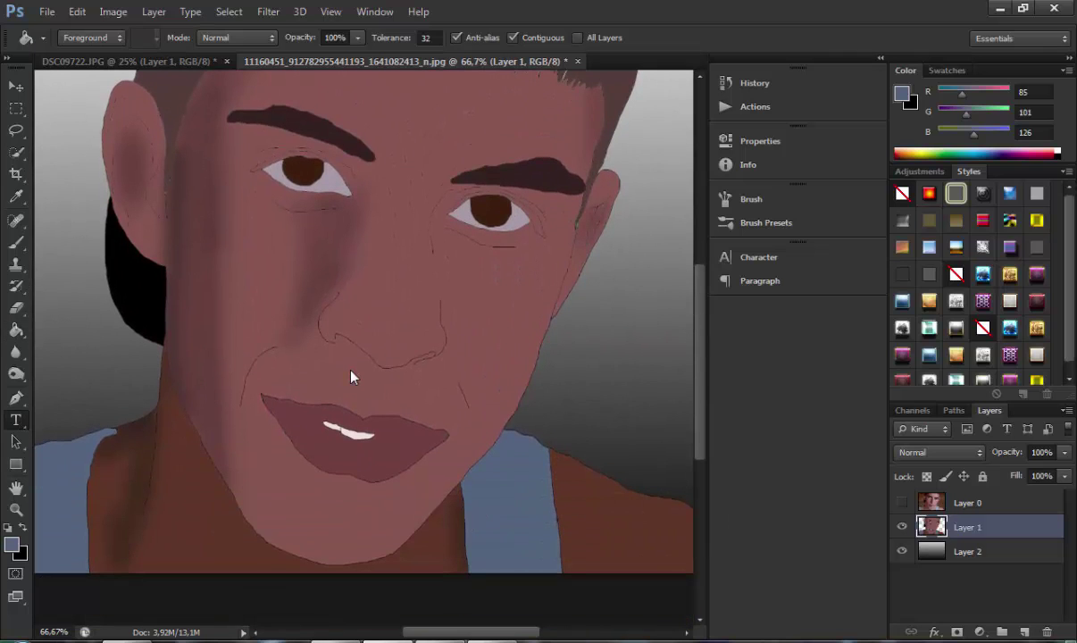
key(ctrl+minus)
key(r)
key(d)
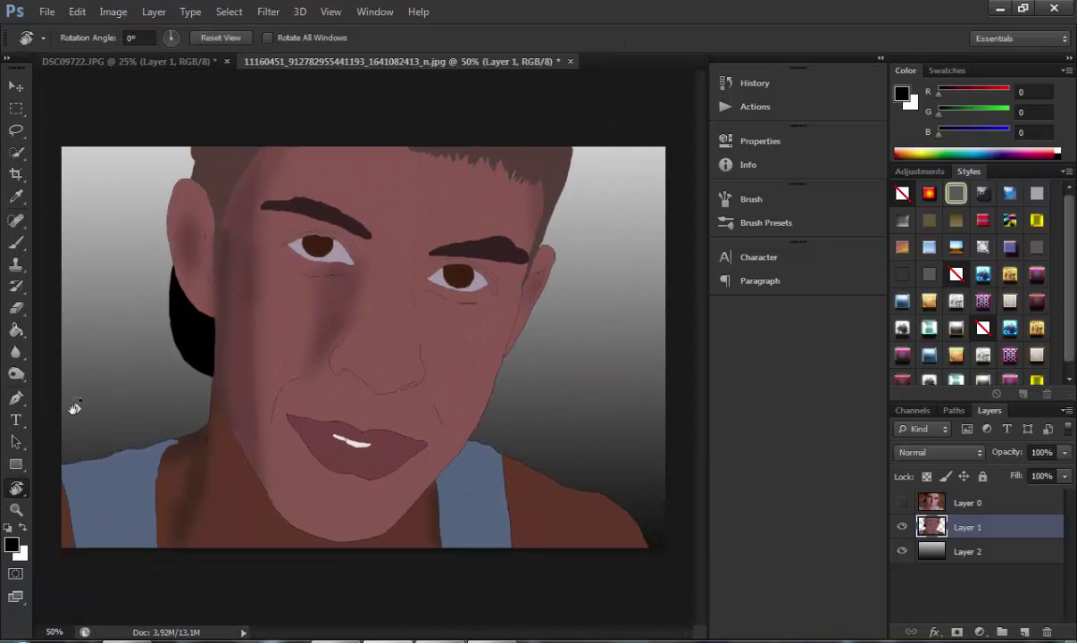
key(t)
click(292, 347)
text(Dr issam)
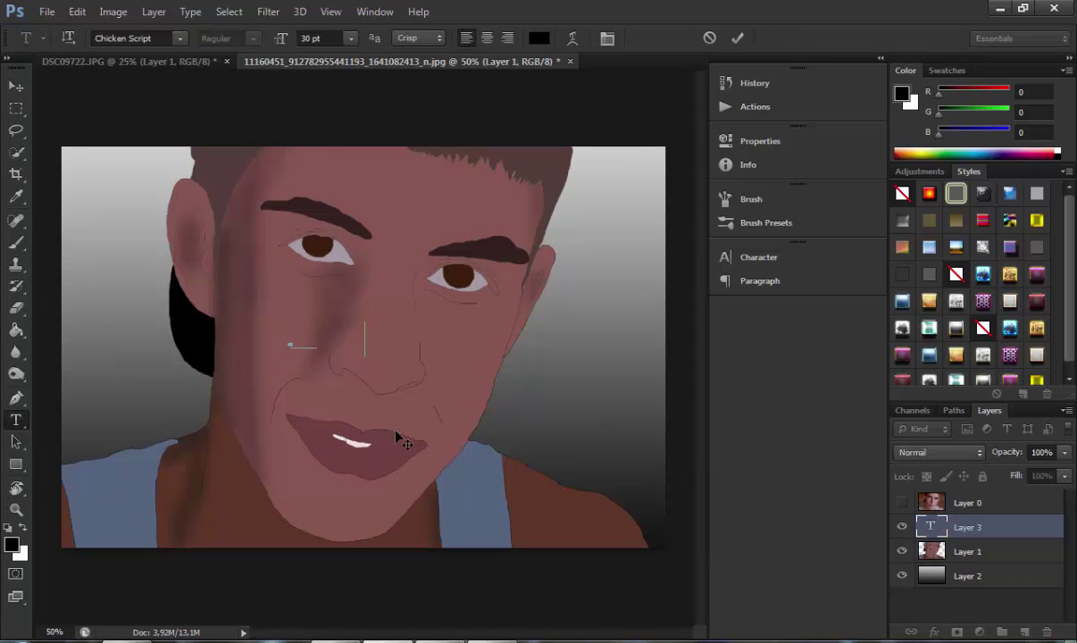
Move the signature text onto the right shoulder near the picture's lower edge and set its font to Handskrib.
click(18, 90)
drag(362, 291, 600, 468)
key(t)
click(139, 38)
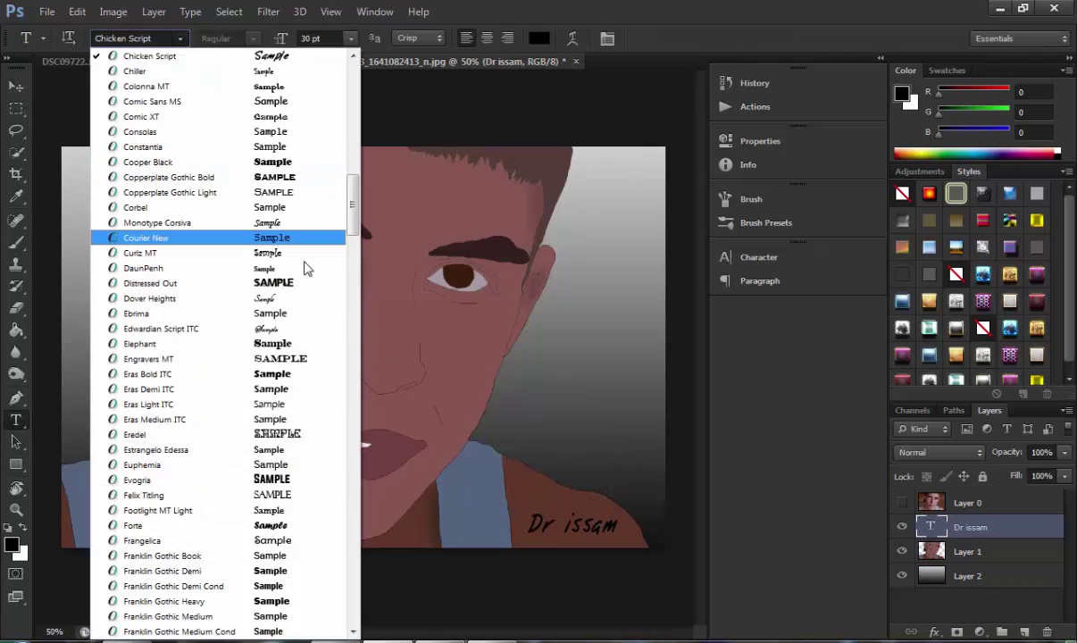
scroll(291, 375, down, 11)
click(296, 428)
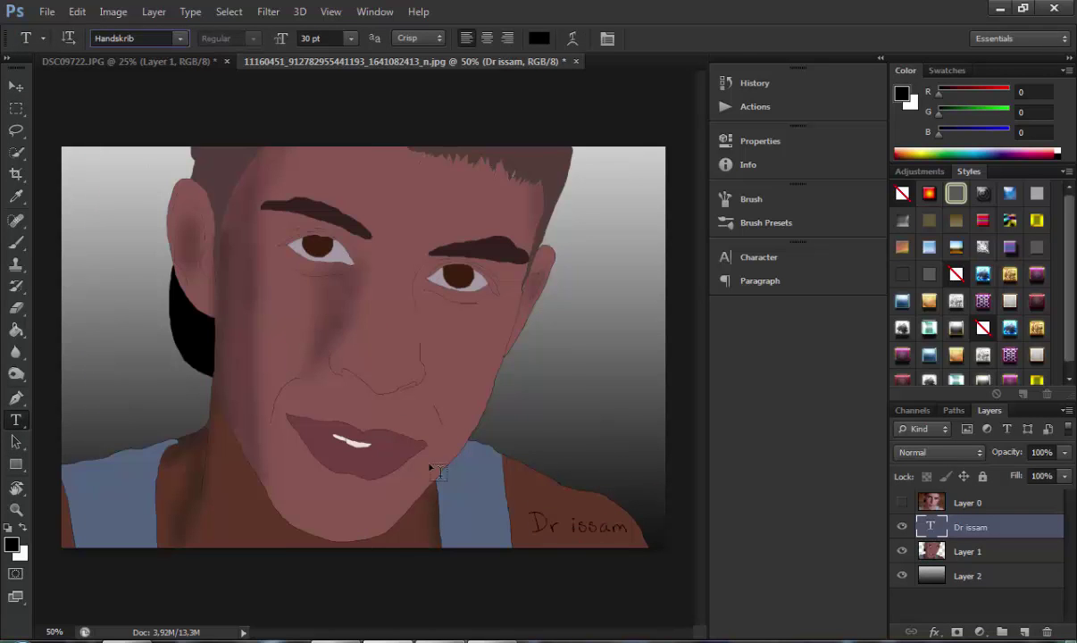